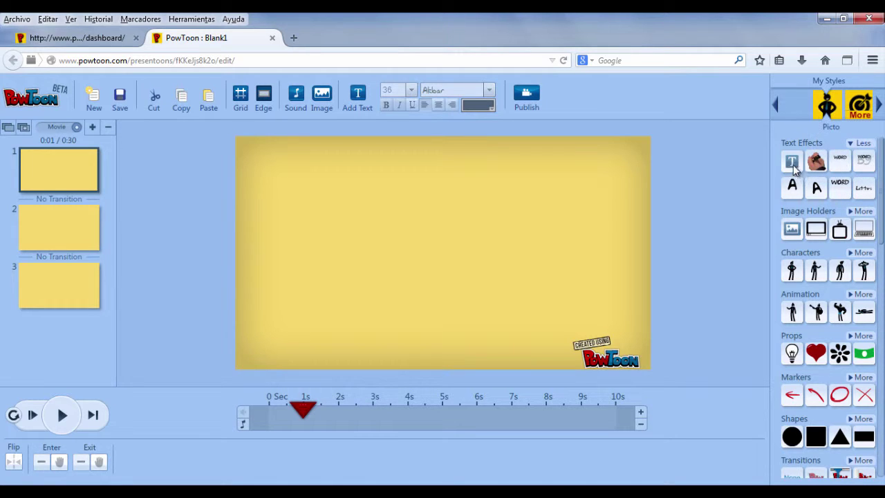
Add a plain text object to the first slide and make it read "Bienvenidos a Powtoon".
mouse_move(793, 163)
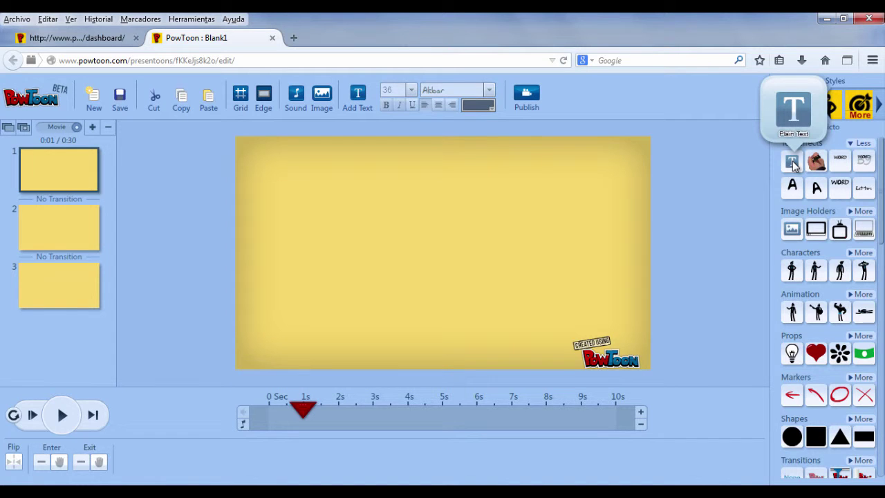
left_click(793, 163)
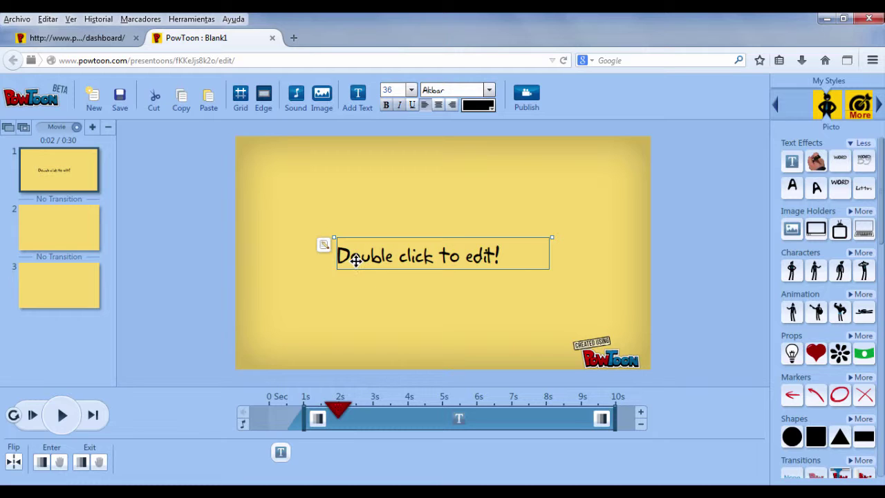
double_click(422, 256)
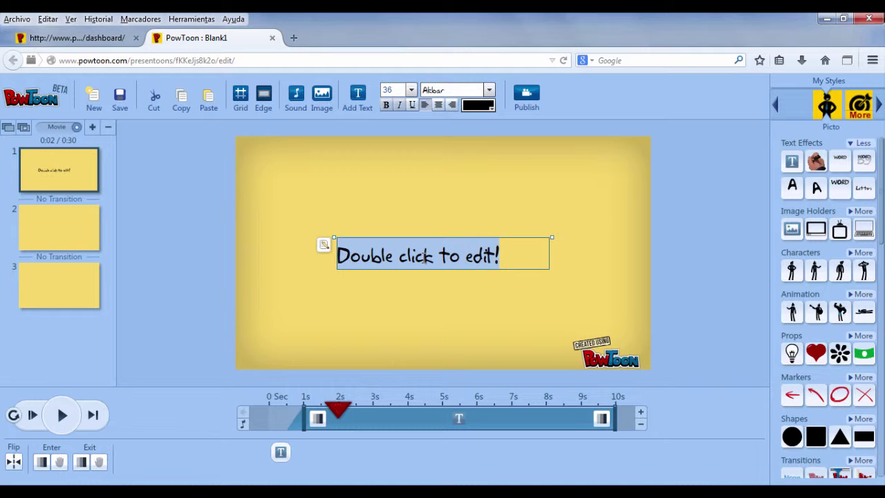
key("BackSpace")
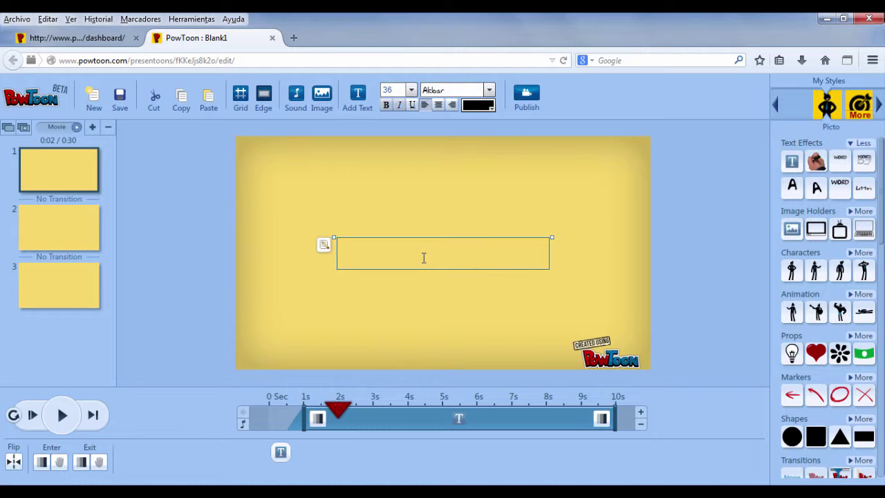
type("Bienvenidos")
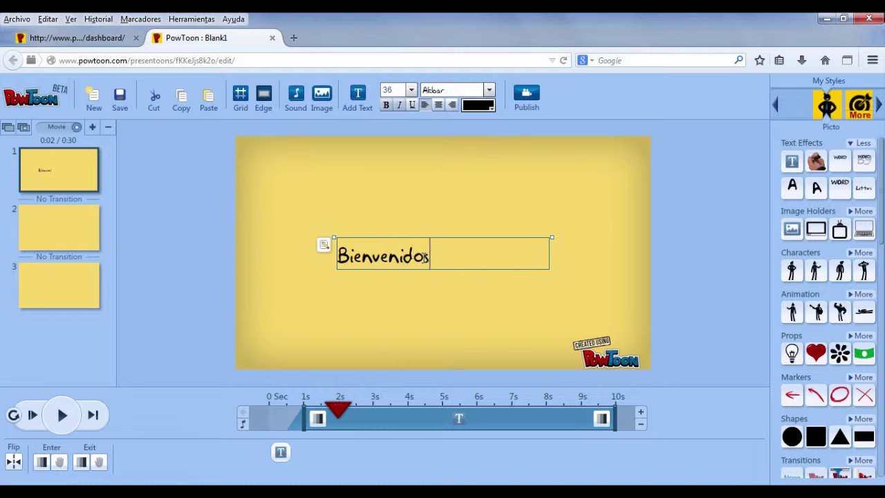
type(" a Powtonn")
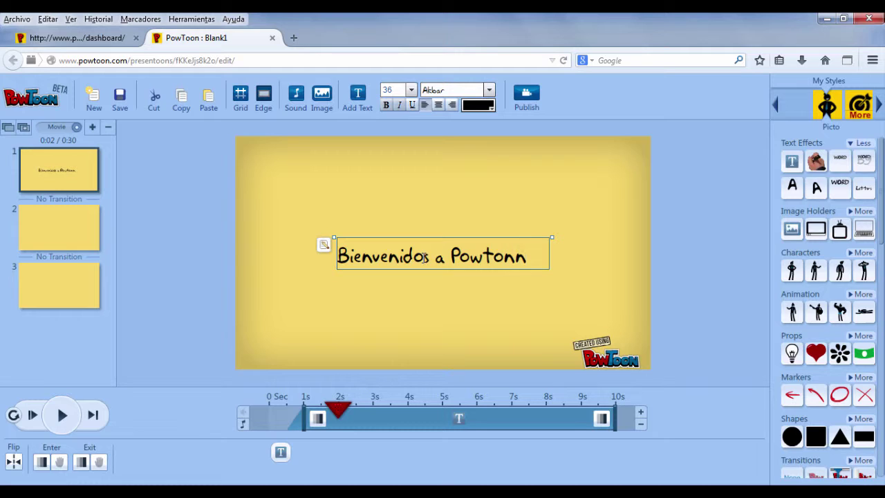
key("BackSpace")
key("BackSpace")
type("on")
Set the title's font size to 48 and its font to The Rainmaker in the Text Effect Manager.
left_click(323, 247)
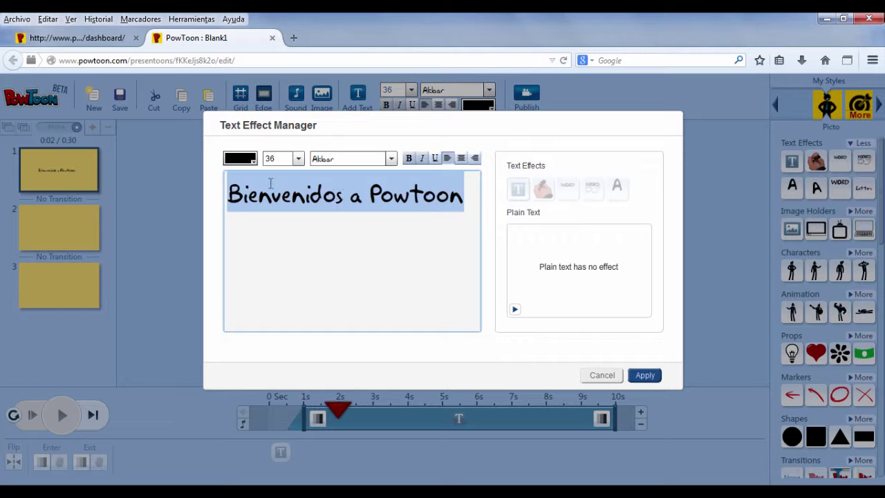
left_click(298, 161)
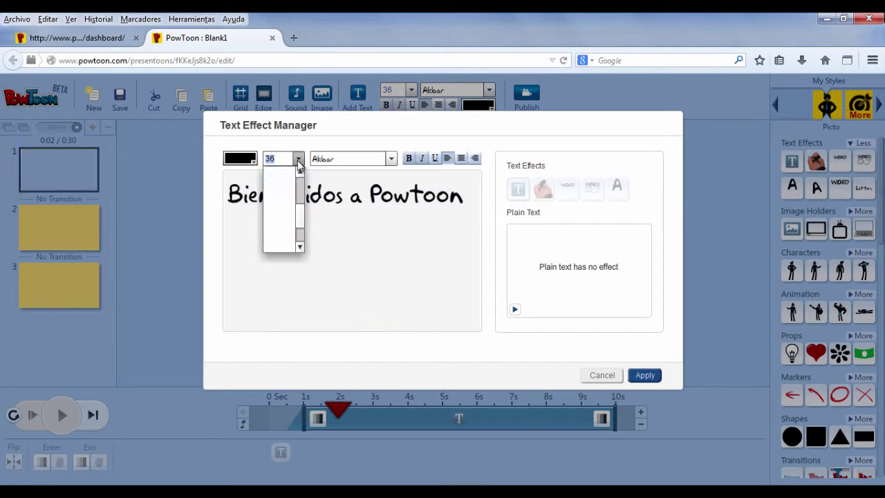
left_click(276, 185)
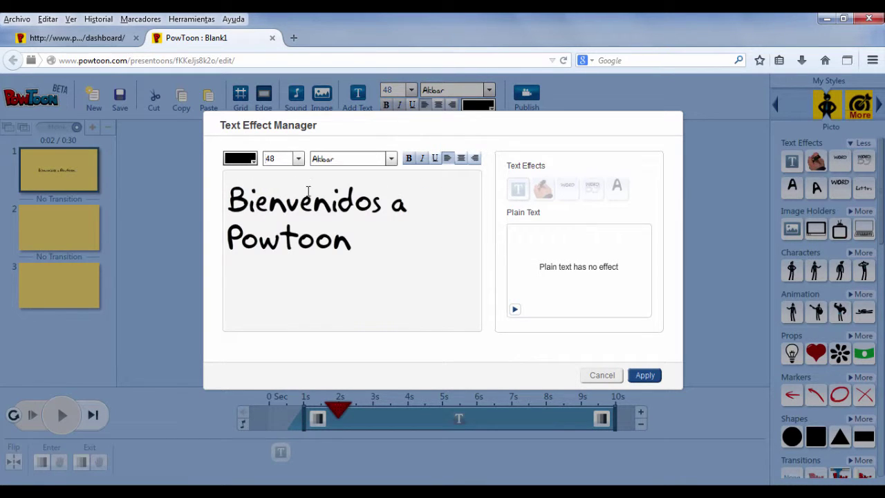
left_click(390, 160)
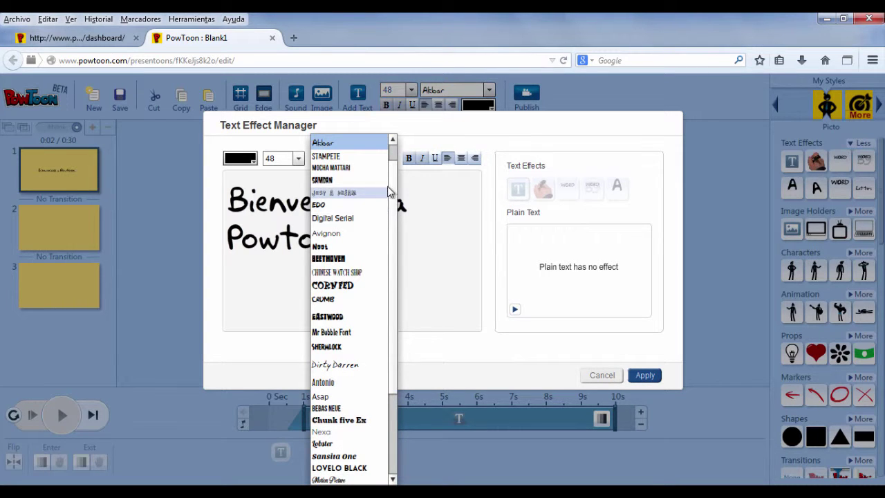
left_click_drag(392, 186, 388, 291)
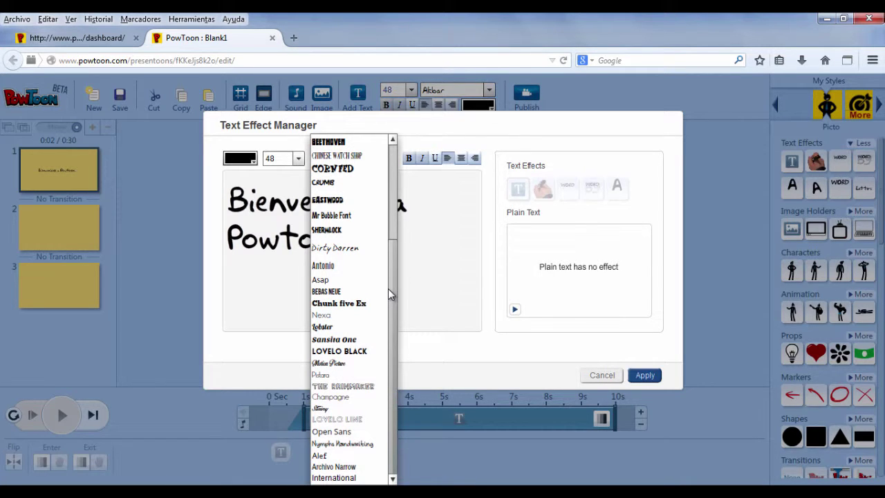
left_click(338, 387)
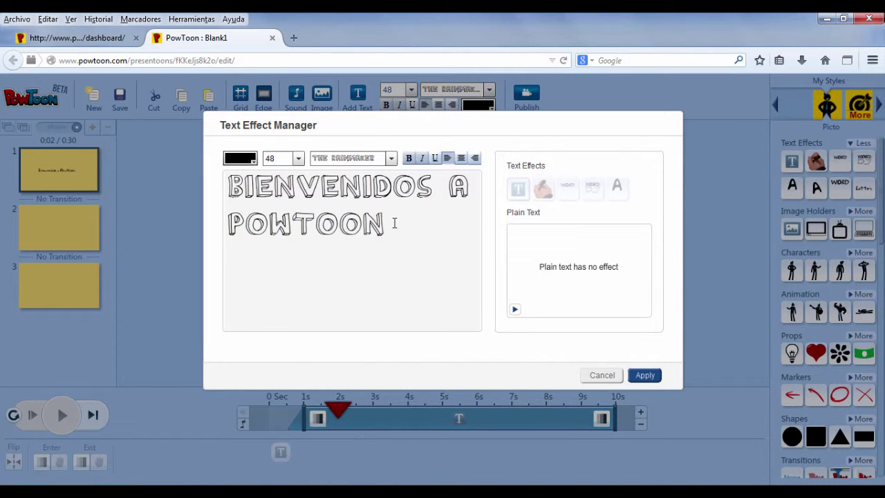
Try underlining the title, remove the underline, and apply centred alignment to the text.
left_click(435, 159)
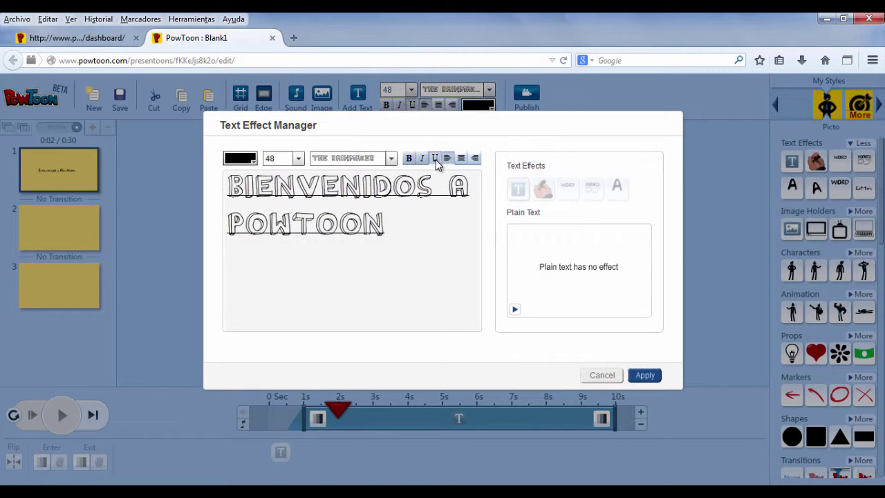
left_click(436, 160)
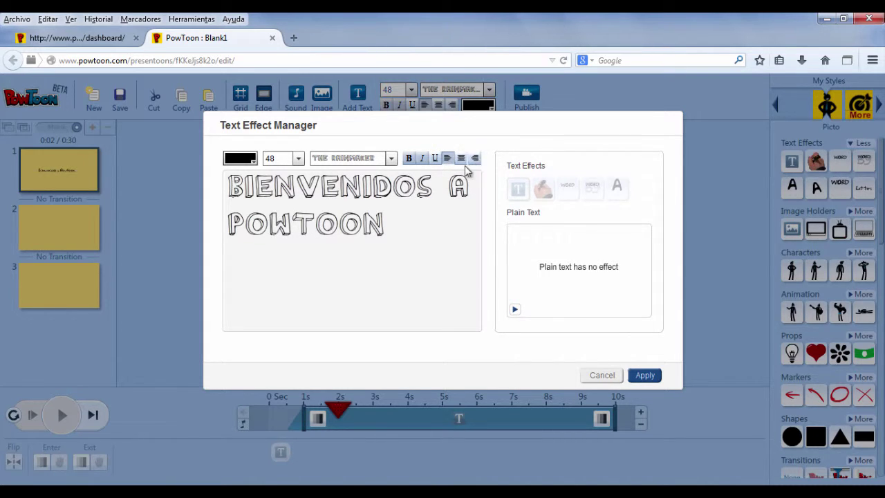
left_click(461, 158)
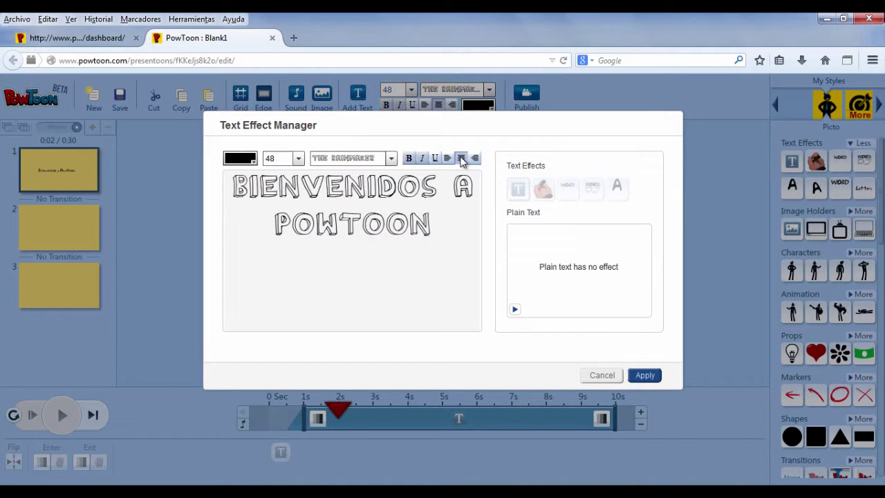
left_click(647, 377)
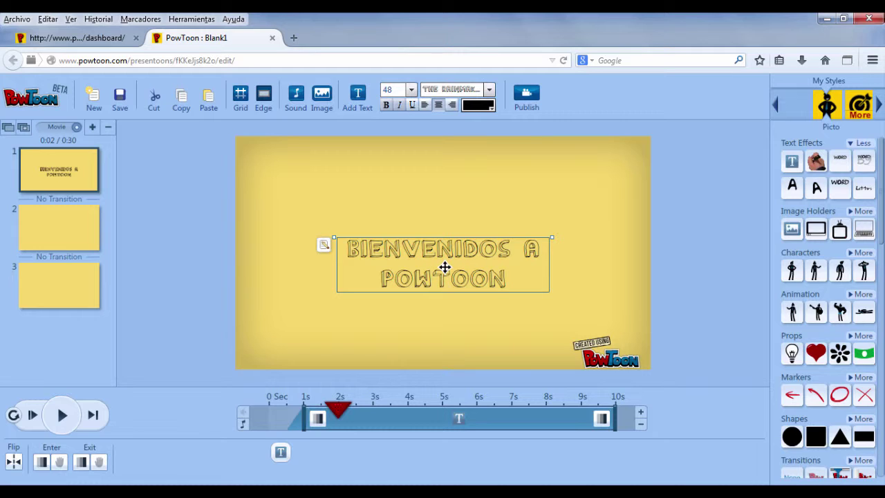
Move the title to the upper part of the slide and widen its box so the text fits on one line.
left_click_drag(445, 267, 364, 187)
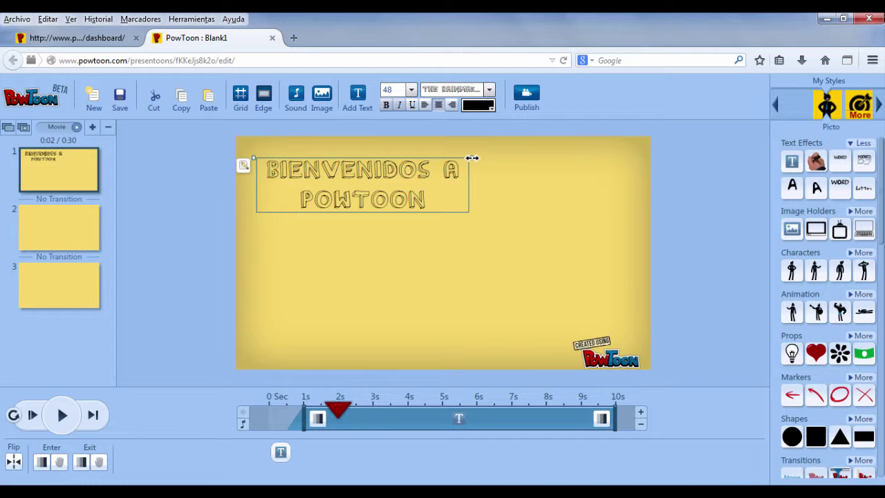
left_click_drag(473, 158, 646, 172)
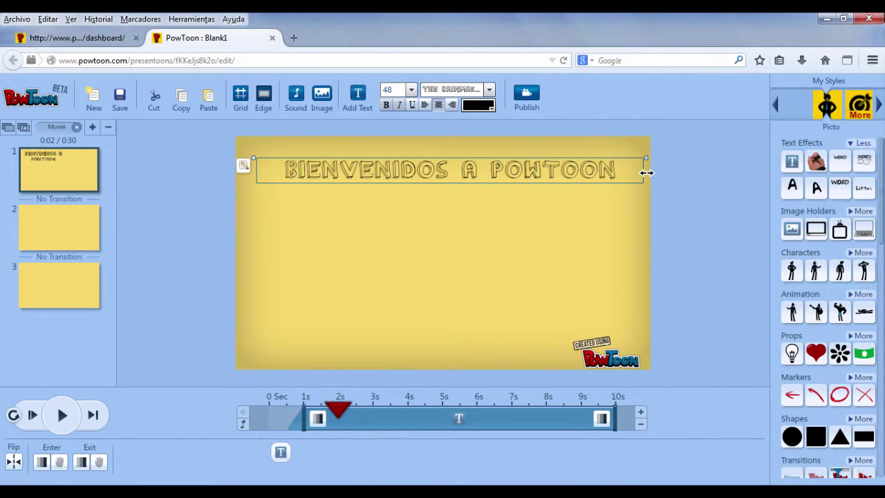
left_click(423, 169)
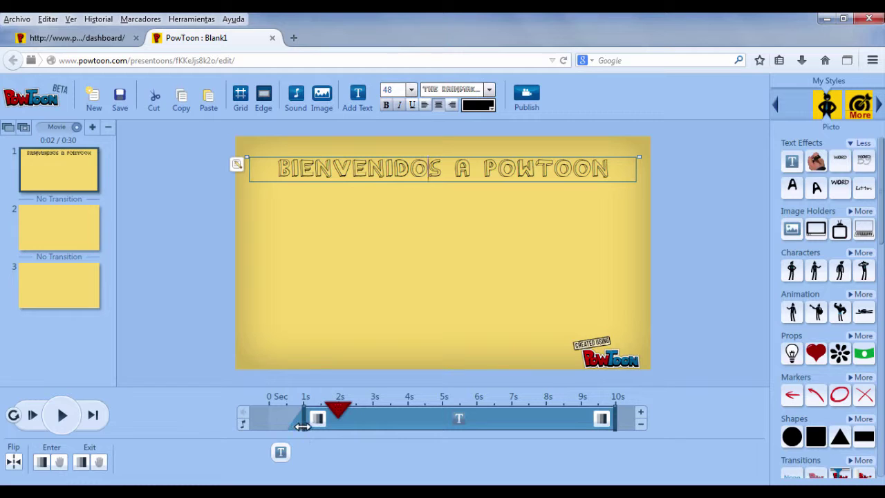
Set the title to appear at 2 s and end at 8 s on the slide's timeline, dismissing the Windows colour scheme prompt.
left_click_drag(305, 423, 337, 418)
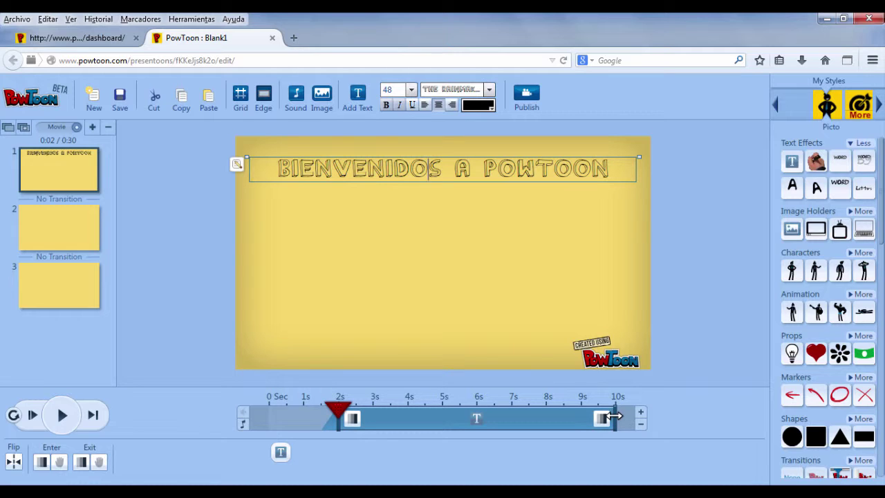
left_click_drag(614, 417, 546, 420)
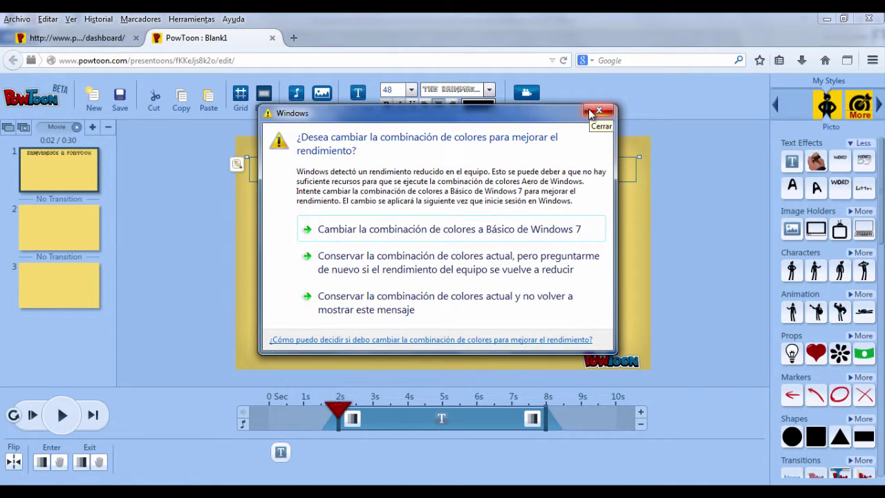
left_click(595, 112)
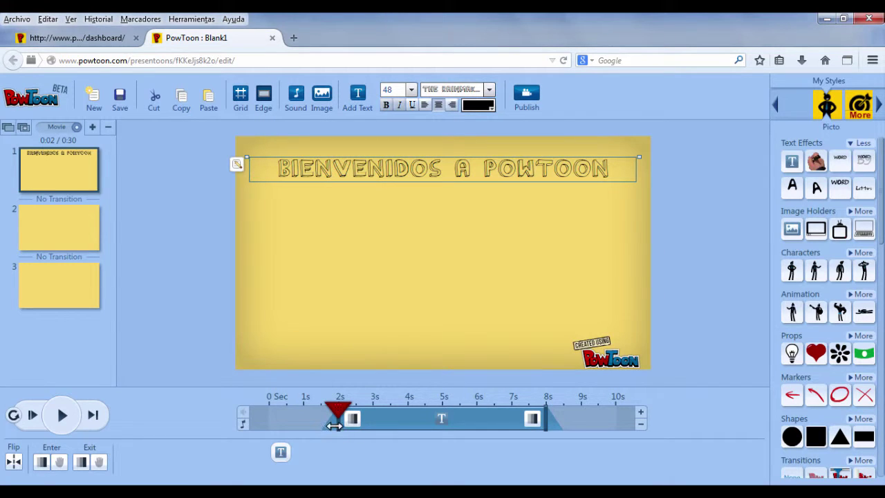
left_click_drag(335, 424, 338, 425)
Rewind the slide to 0 s to check the title's timing, and reselect the title.
left_click_drag(341, 408, 268, 408)
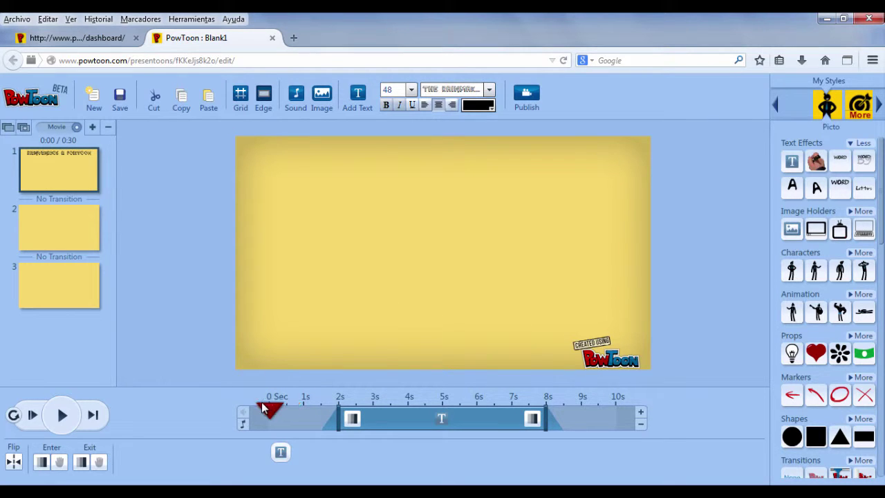
left_click(170, 424)
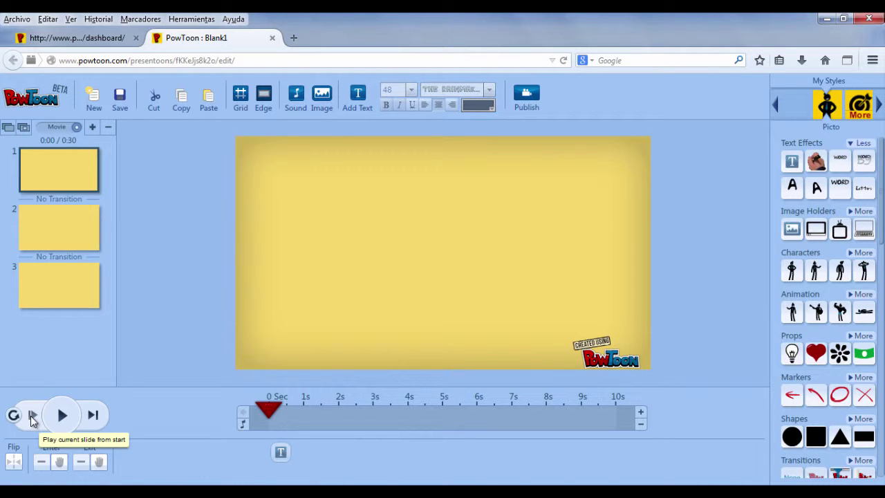
left_click(281, 454)
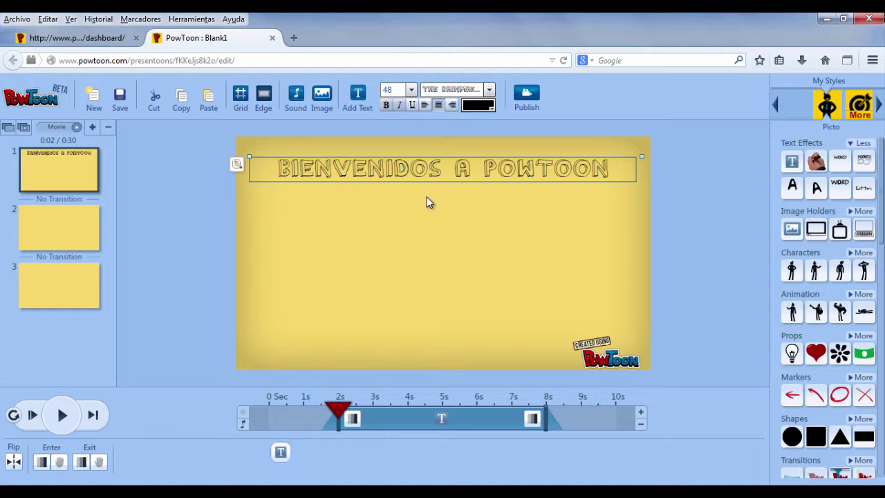
Add a Hand writing text effect to the slide and replace its placeholder with "Esta heeramienta nos permite crear diapositivas animadas".
mouse_move(816, 159)
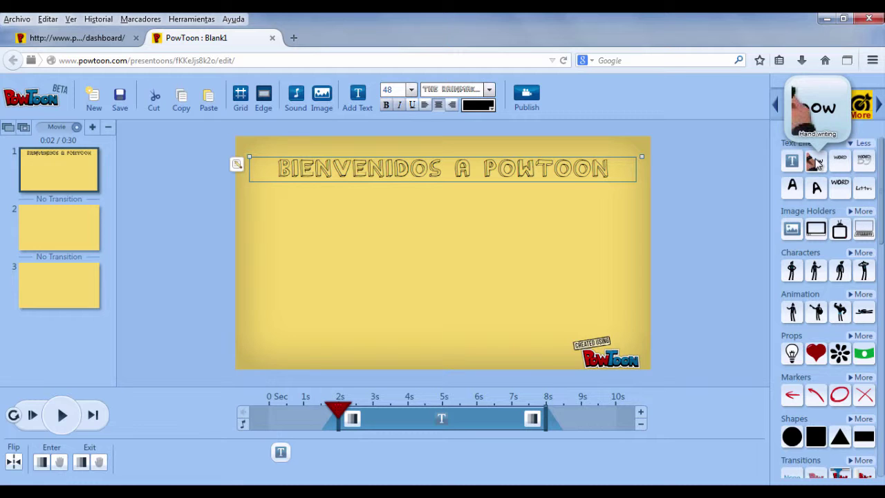
left_click(816, 161)
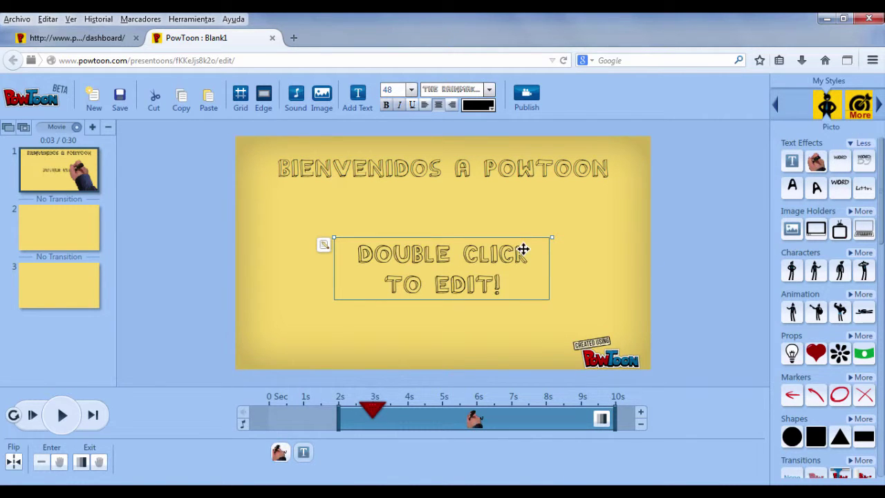
double_click(431, 256)
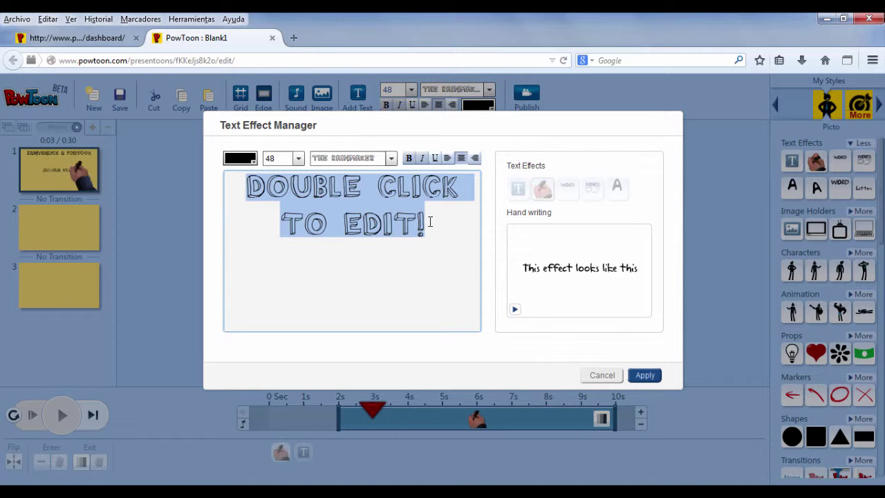
key("Delete")
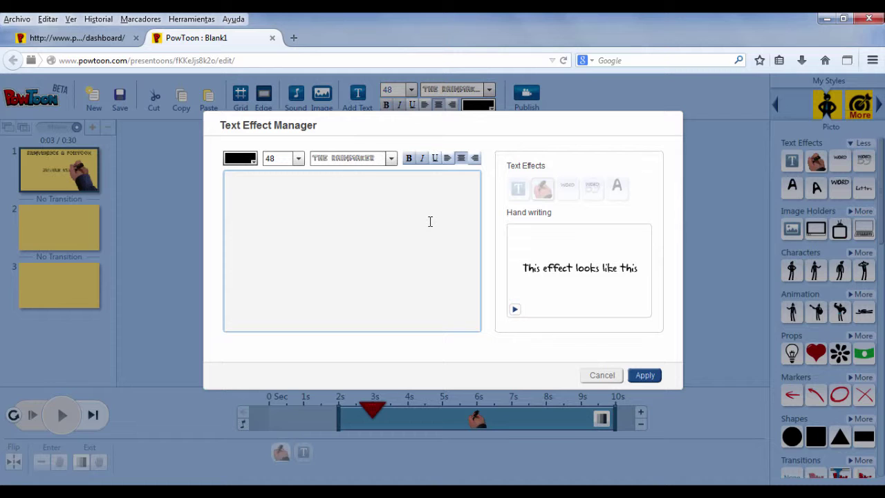
type("ESTA H")
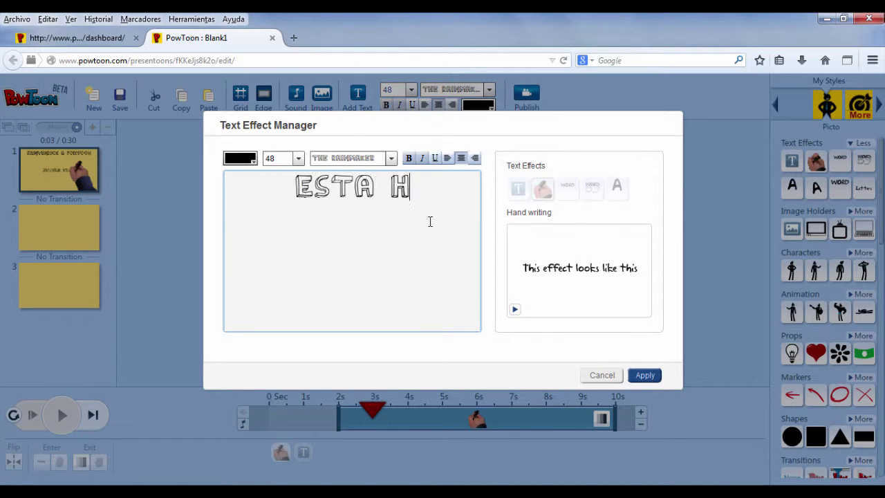
type("EERAMIE")
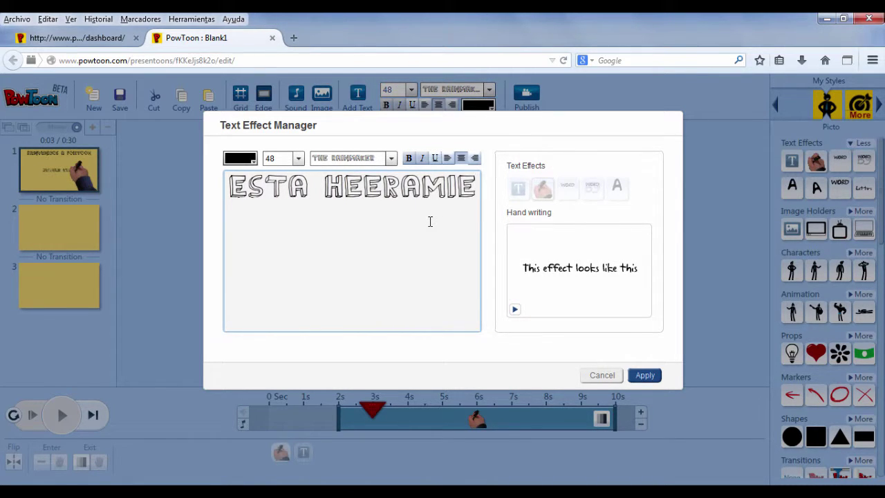
type("NTA ")
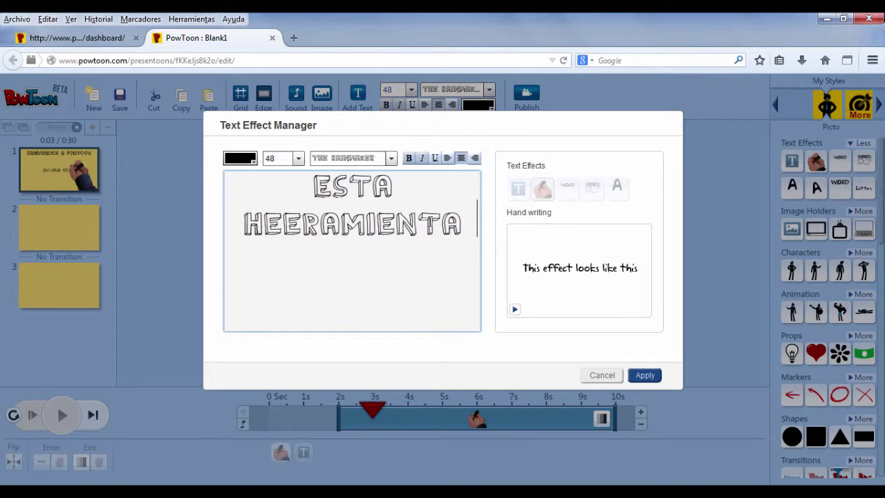
type("NOS PERMI")
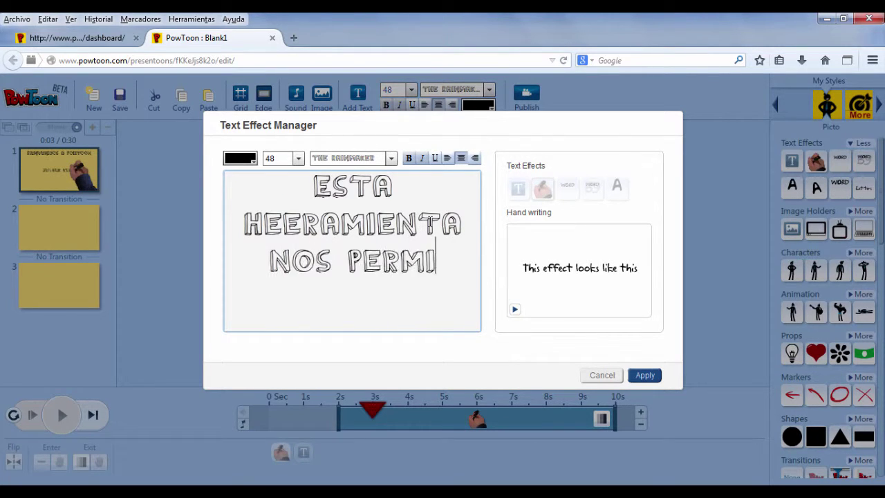
type("TE C")
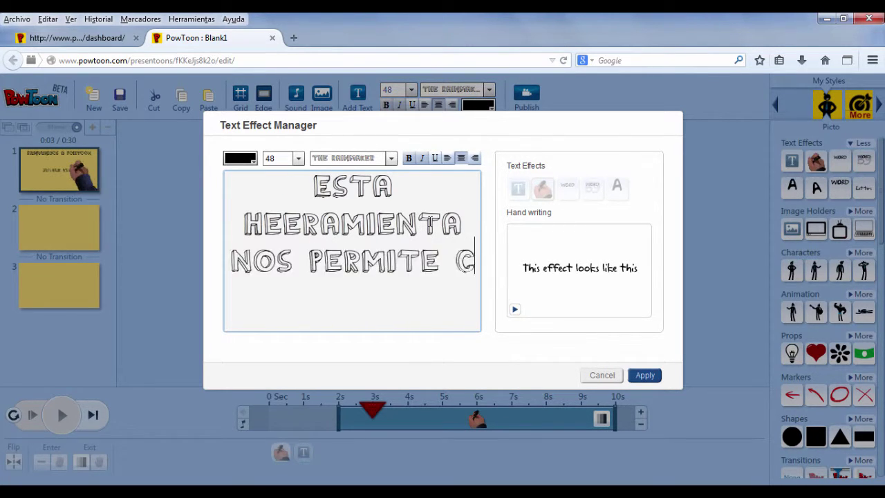
type("REAR DIA")
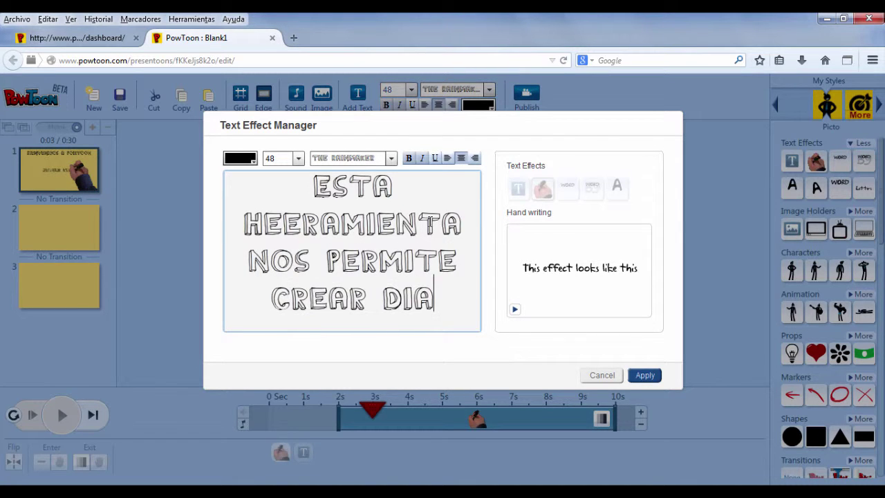
type("POSITIVA")
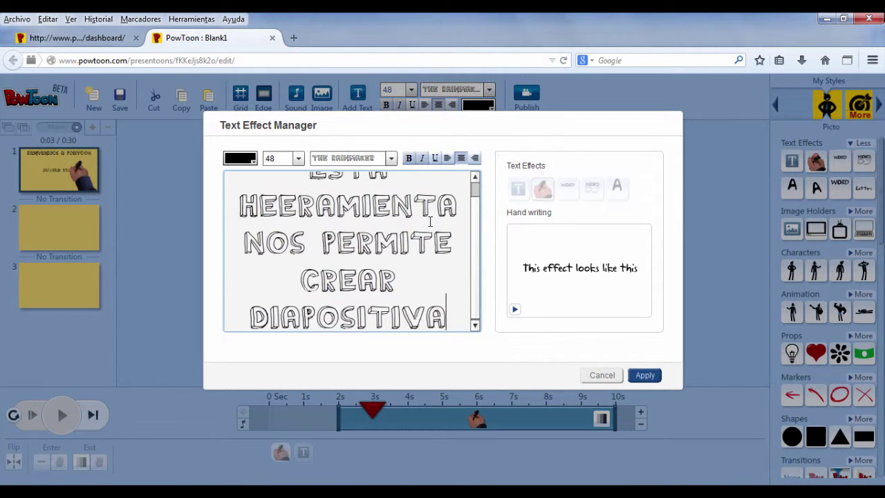
type("S ANIMADAS")
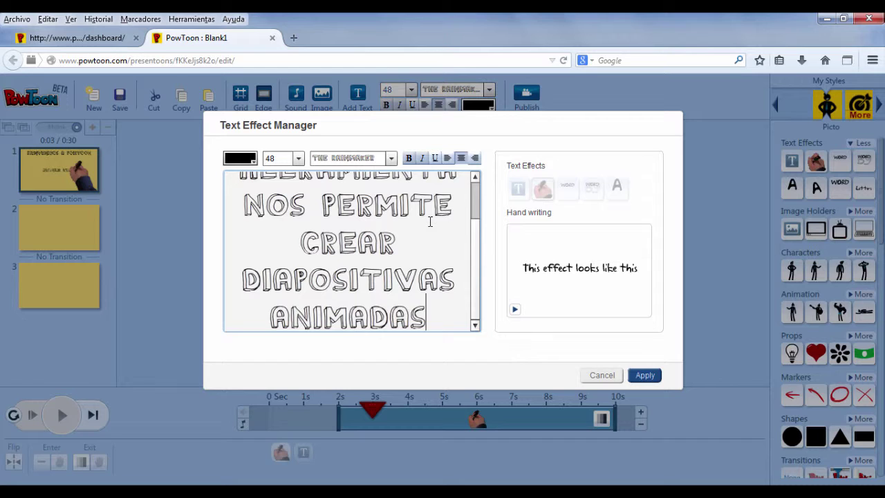
Change the hand-writing text's font to Akbar and its size to 36.
left_click(392, 158)
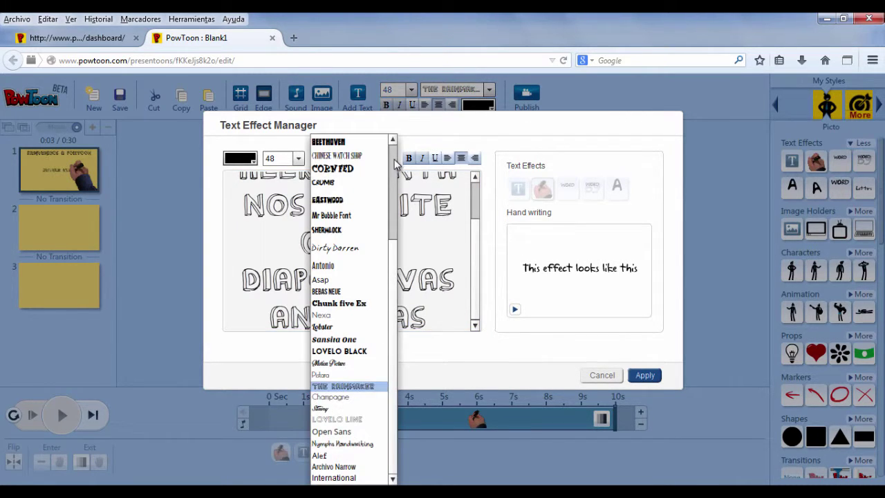
scroll(395, 294, "up", 4)
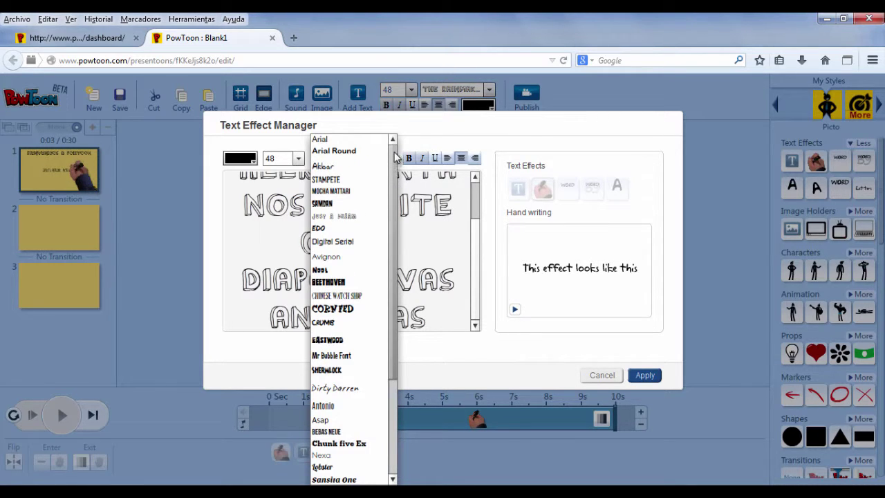
left_click(324, 168)
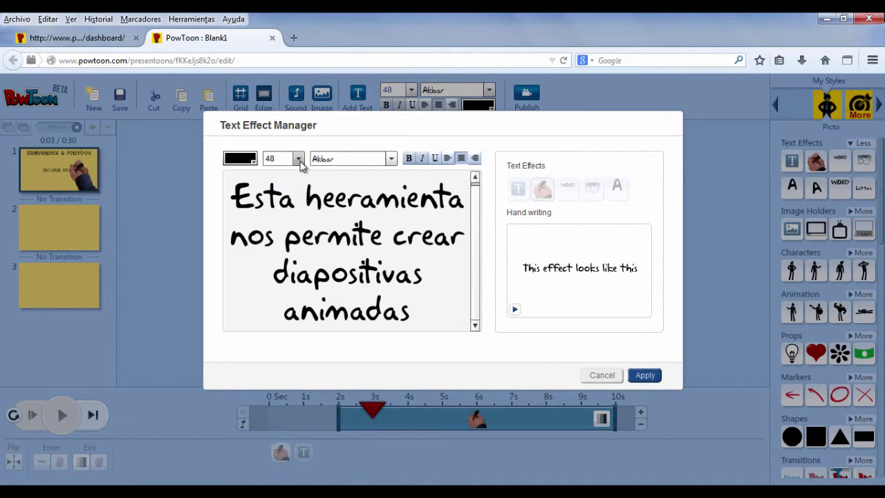
left_click(299, 159)
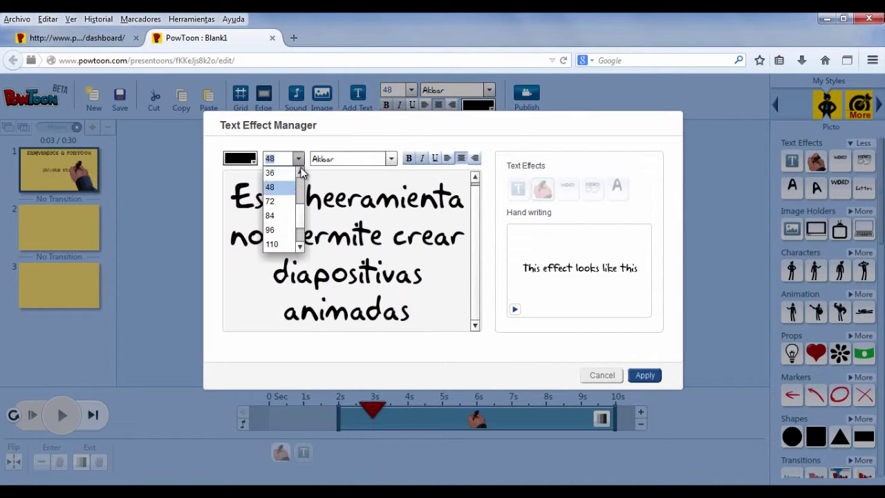
left_click(301, 172)
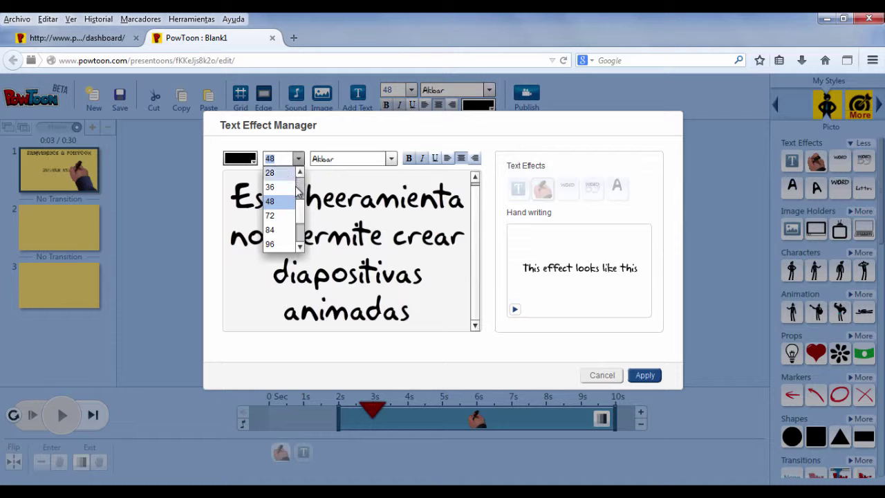
left_click(278, 188)
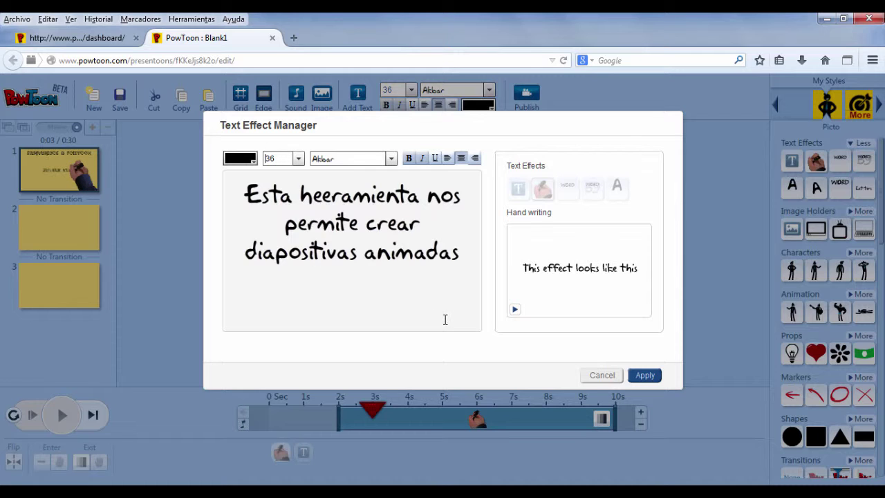
Left-align the hand-writing text, correct the misspelled word to "herramienta", and apply the text effect.
left_click(448, 159)
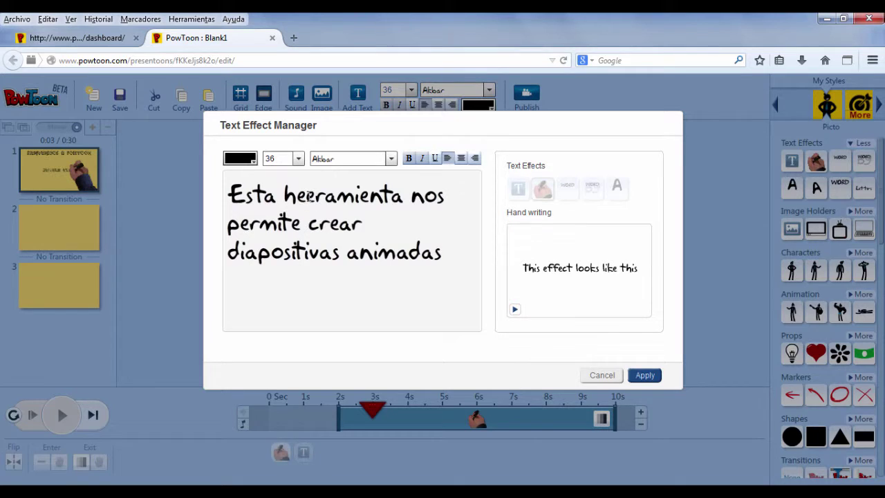
left_click_drag(306, 198, 316, 197)
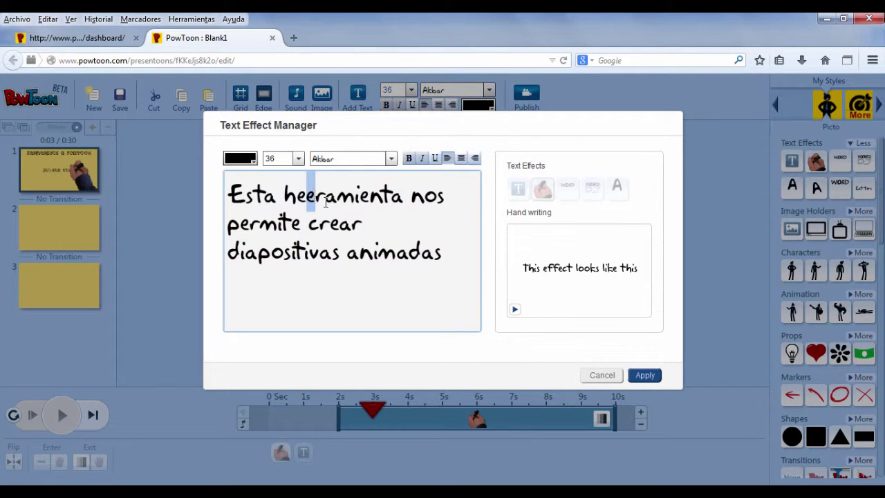
key("BackSpace")
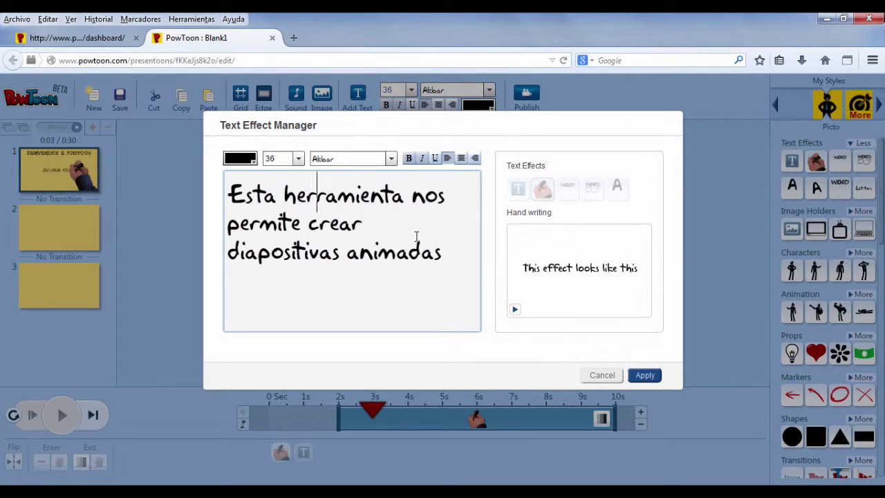
left_click(645, 376)
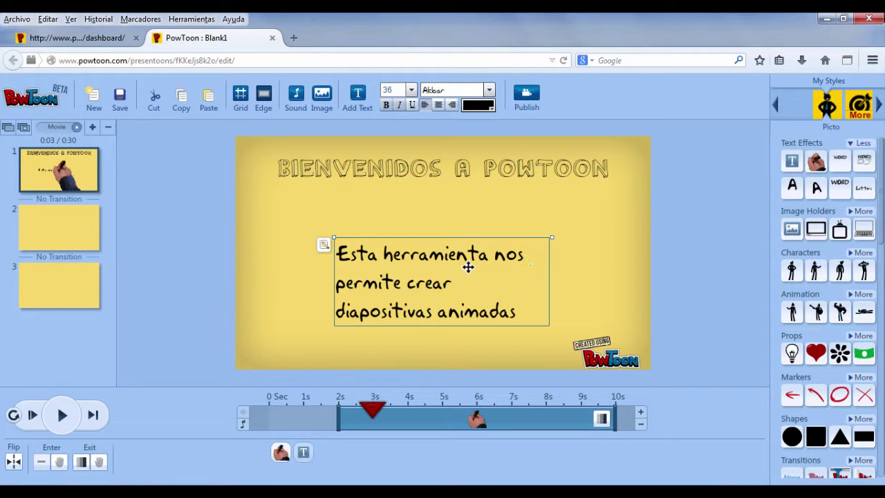
Place the hand-writing text centred below the title and widen its box so the sentence fits on two lines.
left_click_drag(454, 266, 392, 233)
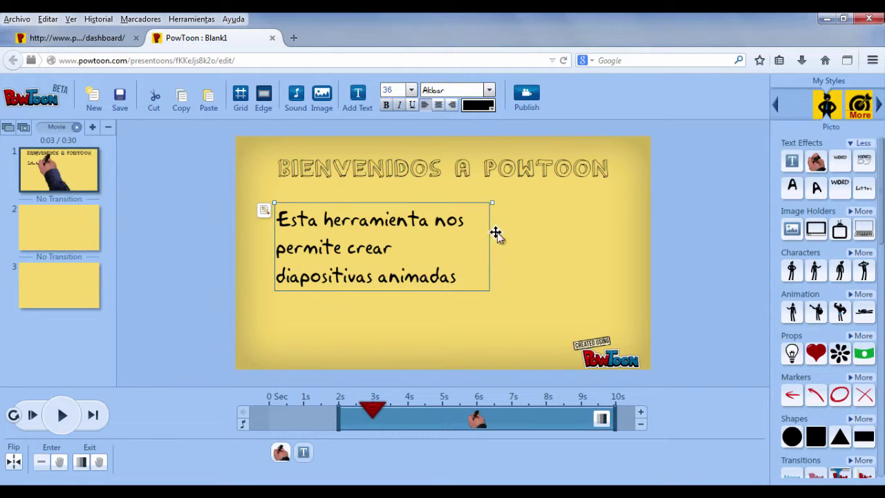
left_click_drag(490, 201, 553, 212)
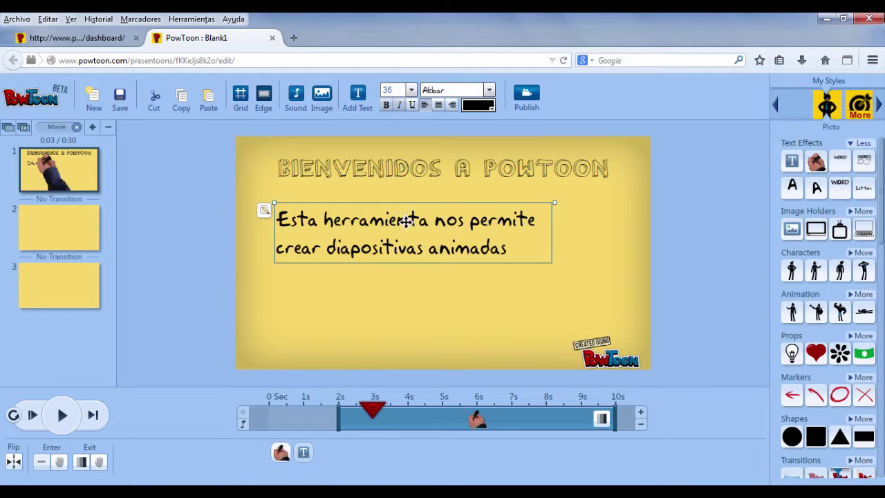
left_click_drag(407, 221, 437, 225)
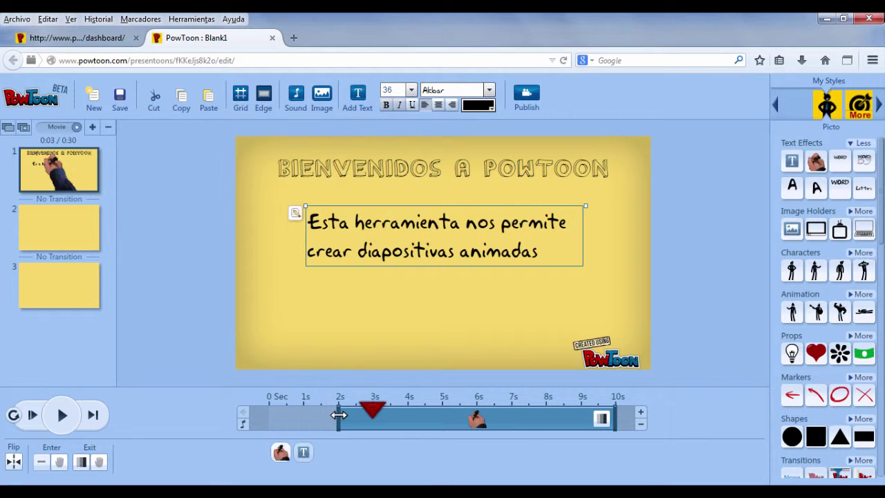
Set the hand-writing text to start at 4 s and end at 9 s on the slide's timeline.
left_click_drag(339, 416, 403, 415)
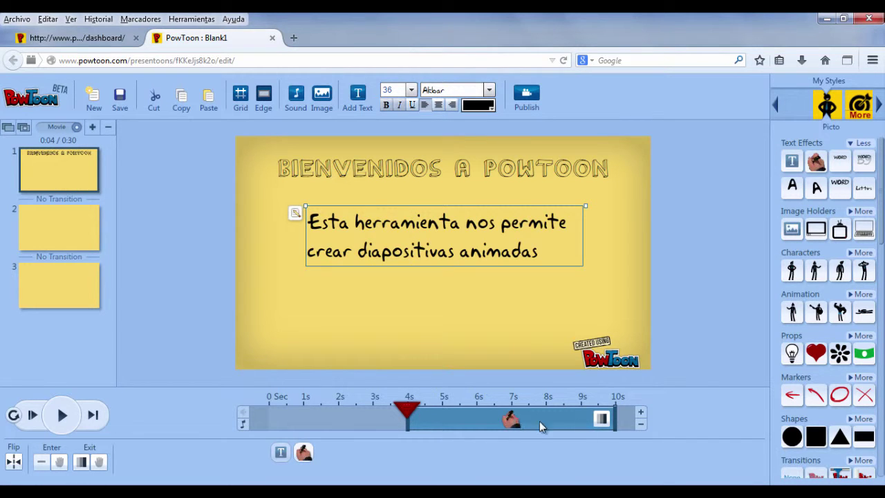
left_click_drag(616, 418, 587, 421)
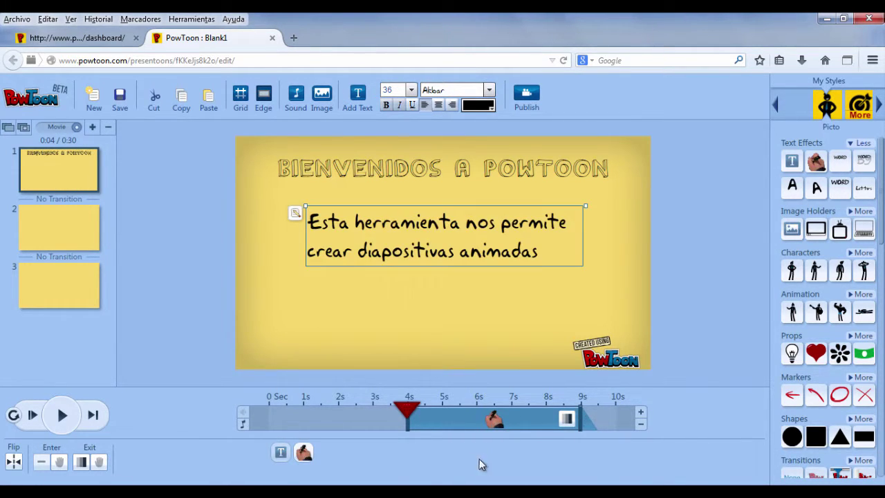
Rewind the slide to 0 s, deselect the text, and scrub the timeline through to 10 s to check both texts' timing.
left_click_drag(410, 413, 263, 410)
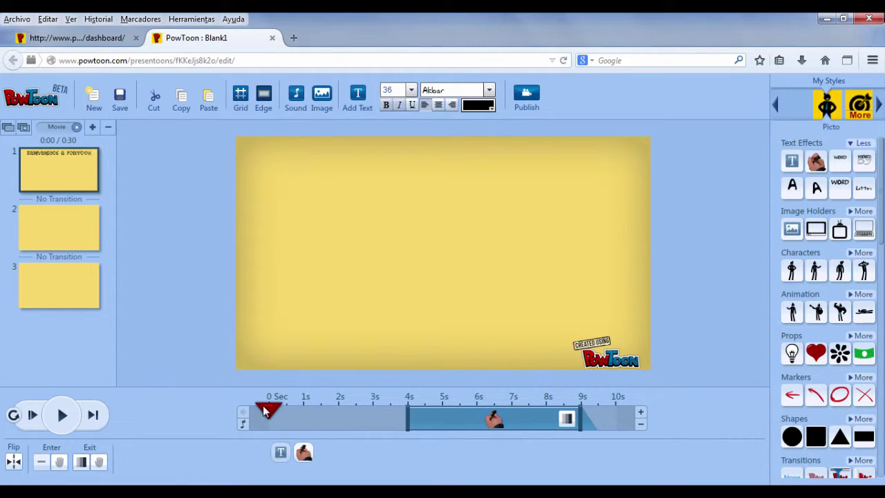
left_click(133, 450)
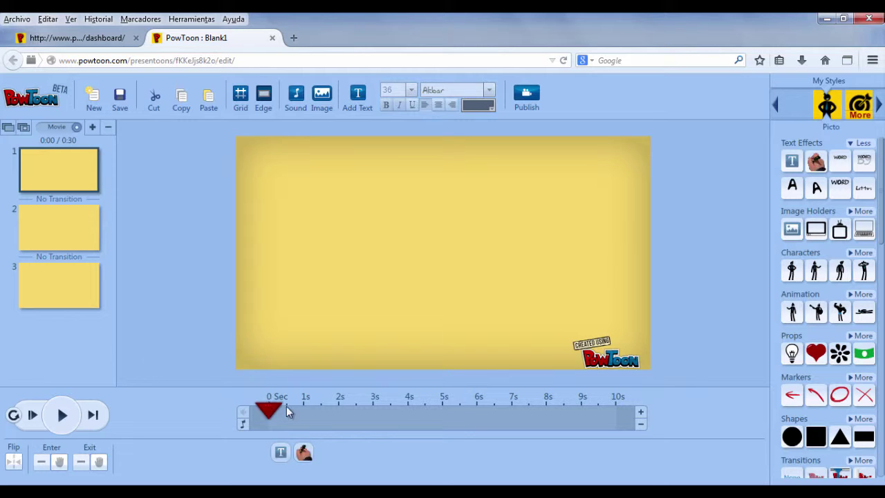
left_click_drag(331, 405, 563, 420)
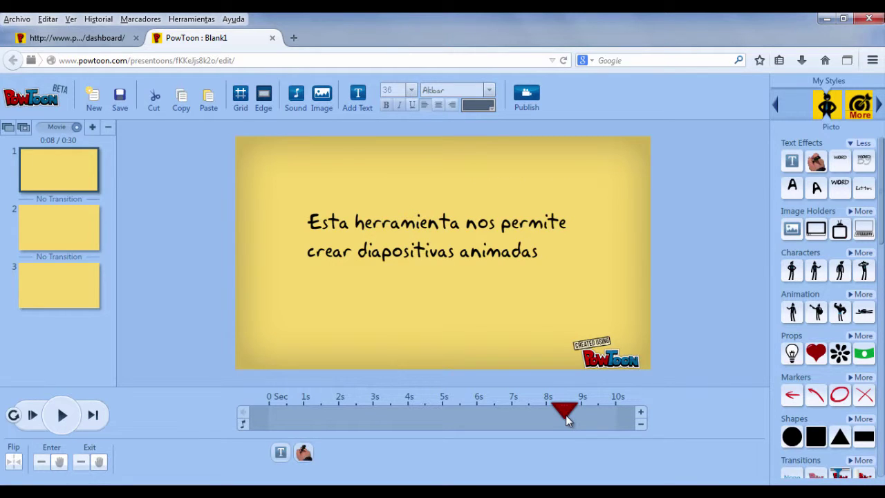
left_click_drag(566, 418, 607, 420)
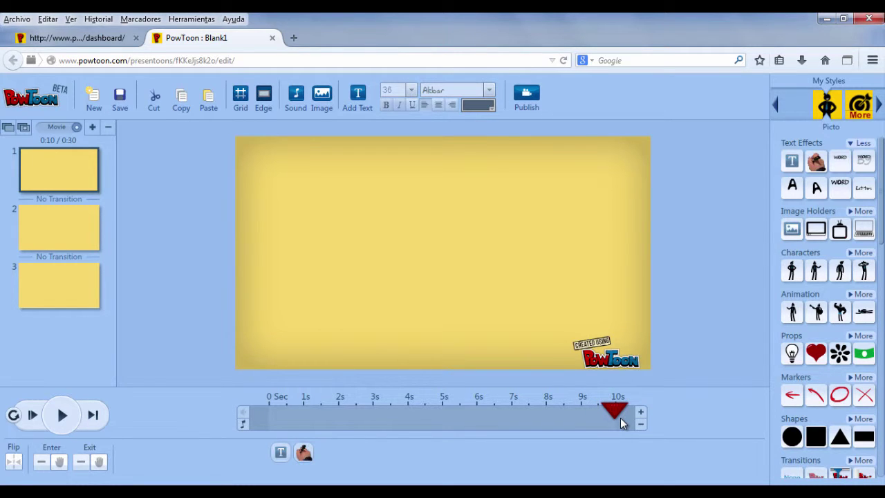
Return to 8 s on the timeline by selecting the title, and add a Words appearing text effect there.
left_click(280, 454)
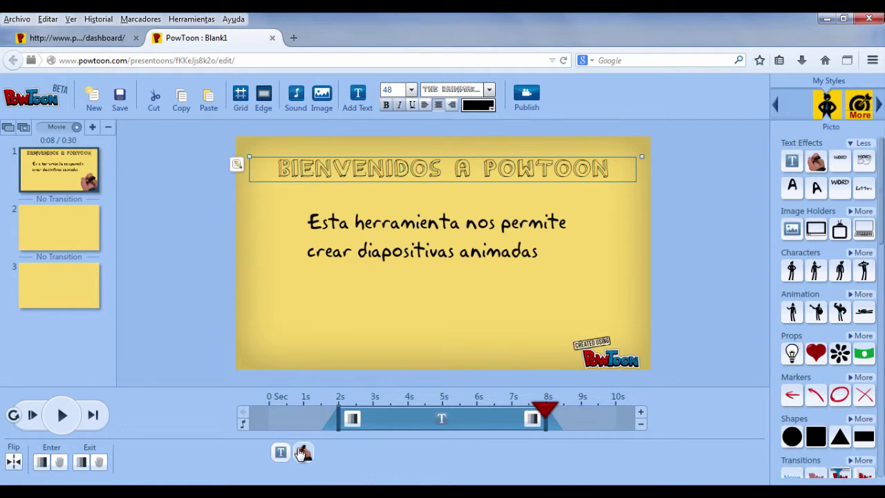
left_click(306, 452)
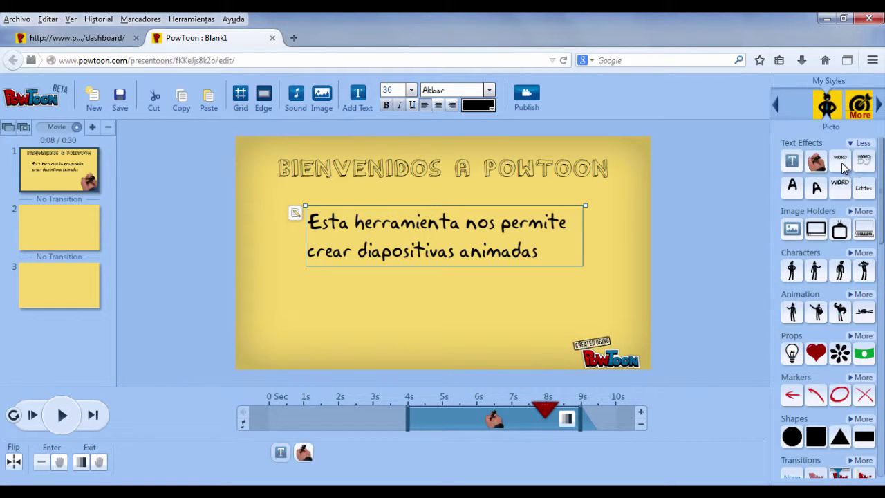
mouse_move(842, 163)
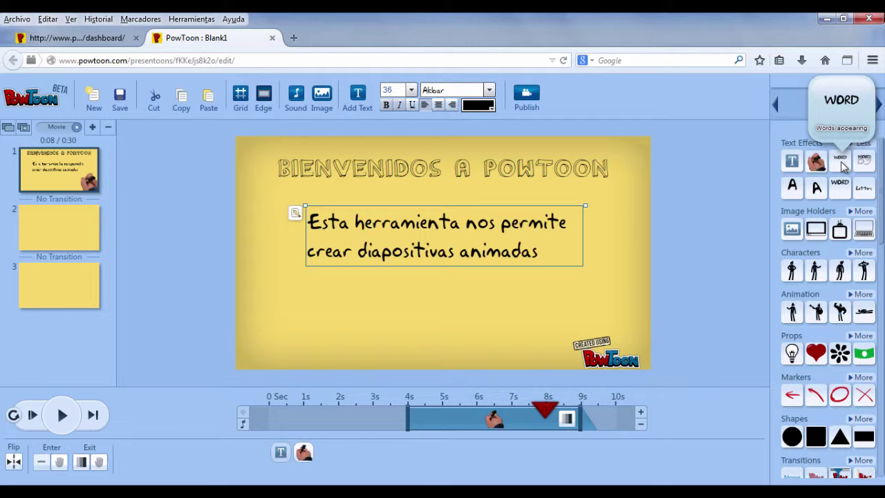
left_click(842, 164)
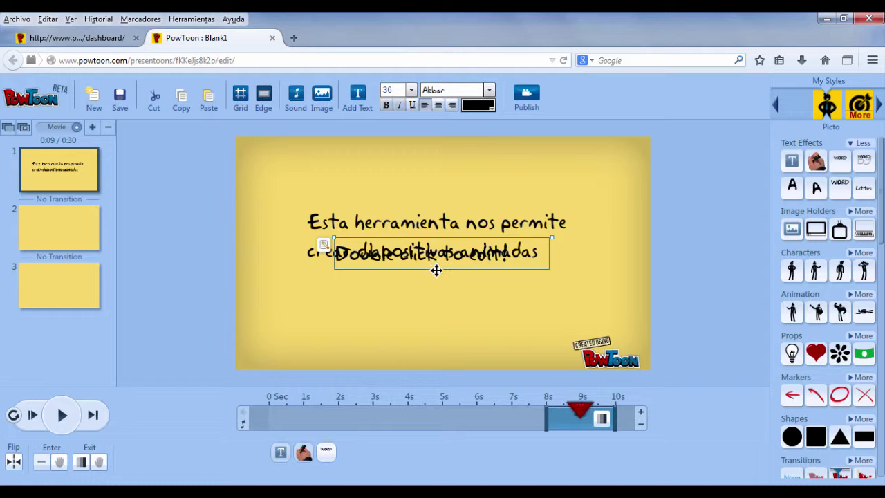
Move the words-appearing text below the hand-writing sentence and replace its content with "con texto, imágenes o personajes que interactuan".
left_click_drag(435, 269, 436, 321)
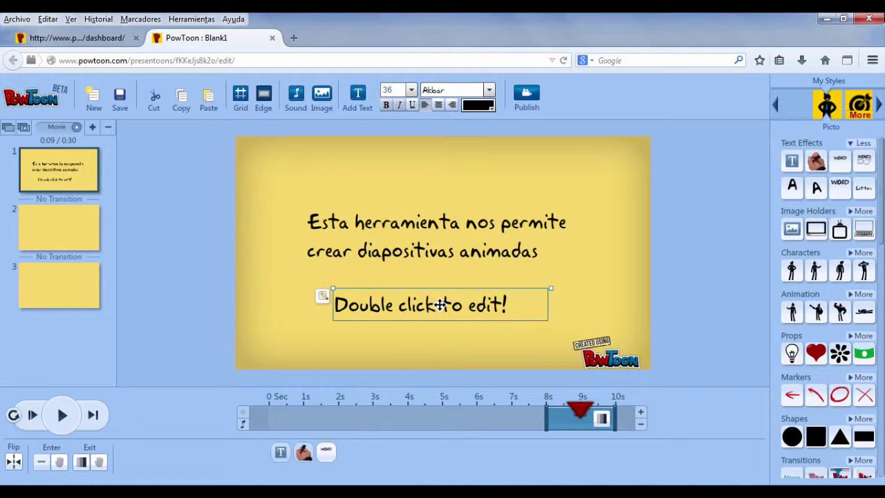
double_click(441, 305)
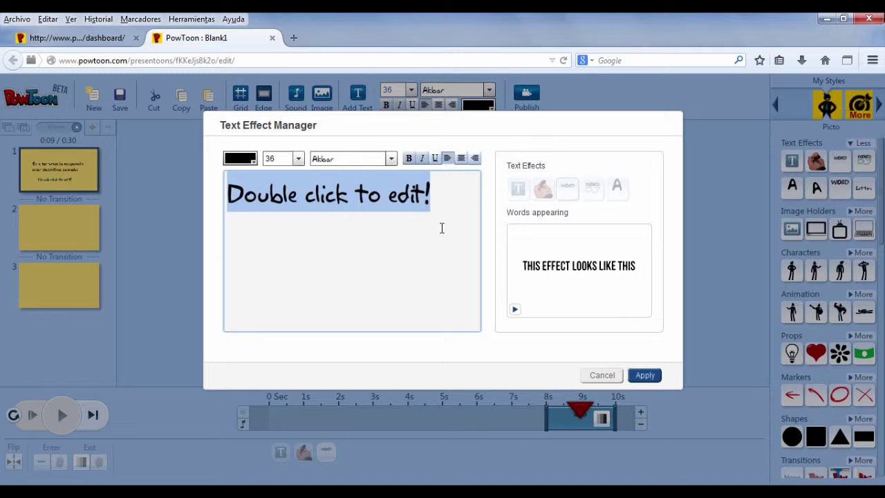
key("BackSpace")
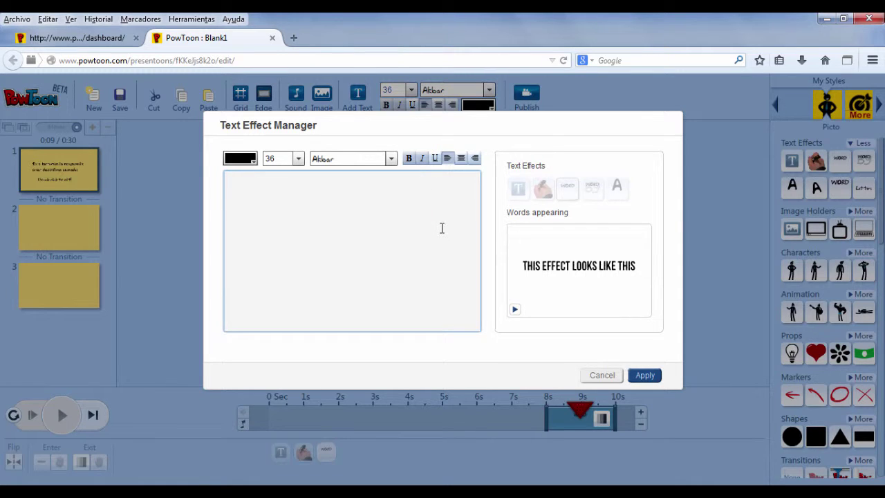
type("con texto")
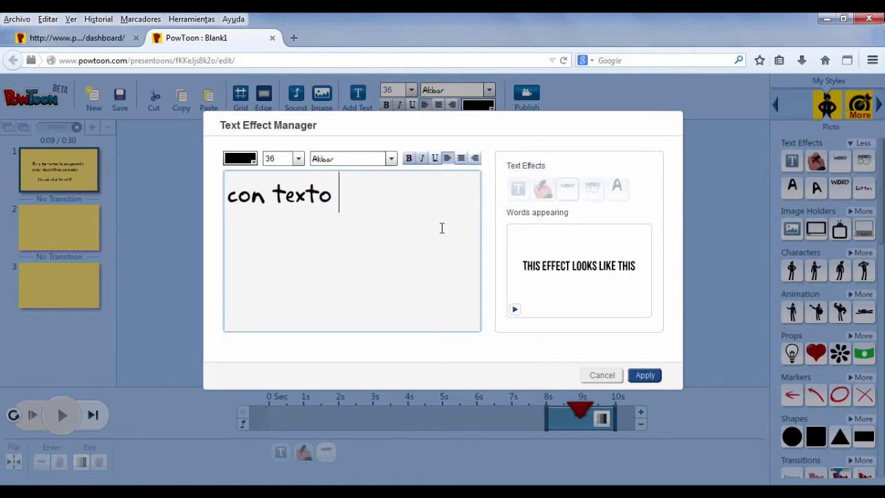
key("BackSpace")
type(", imágenes")
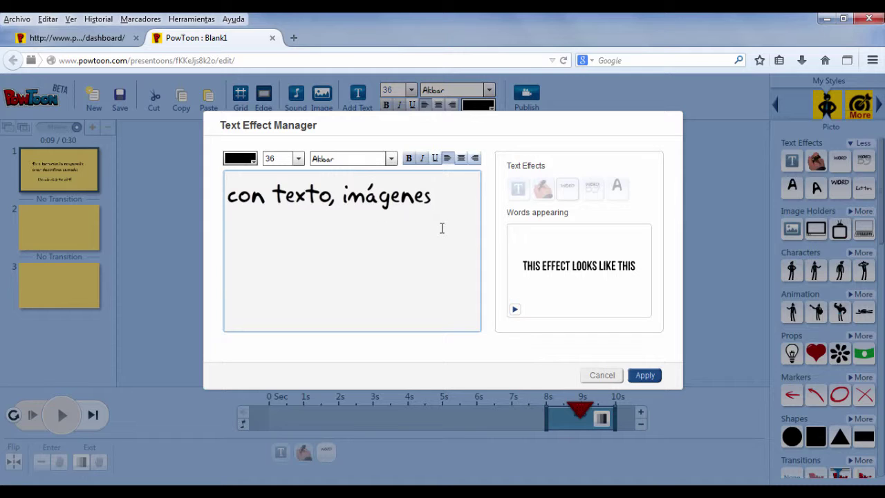
type(" o personaj")
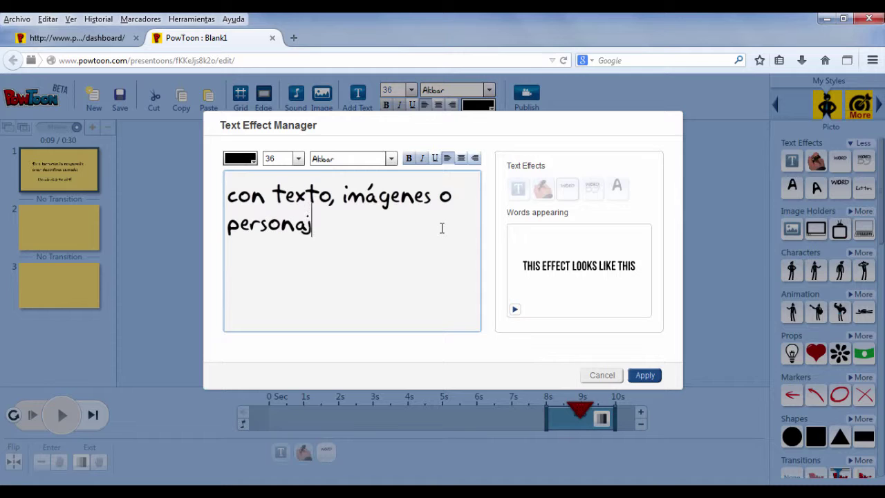
type("es que inter")
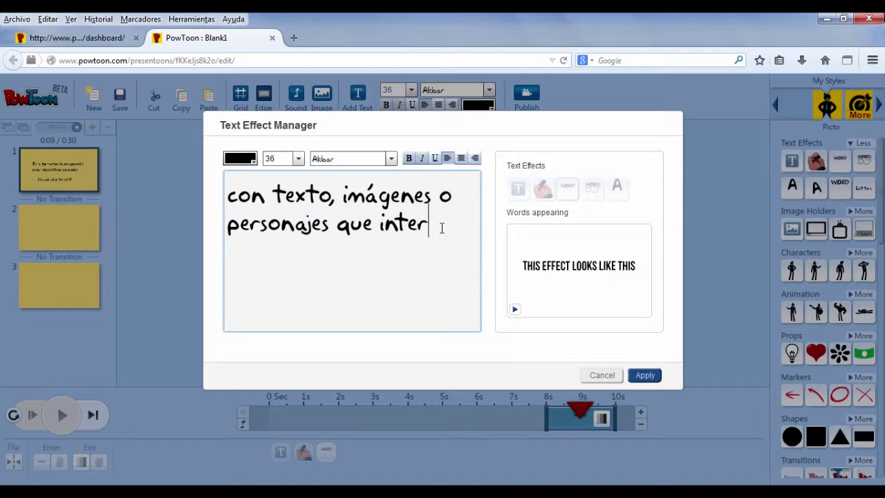
type("actua")
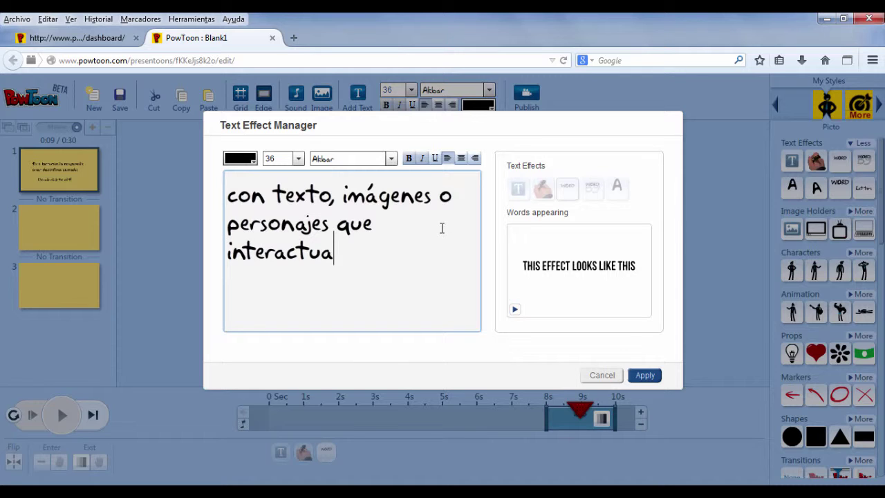
type("c")
key("BackSpace")
type("n")
left_click(644, 376)
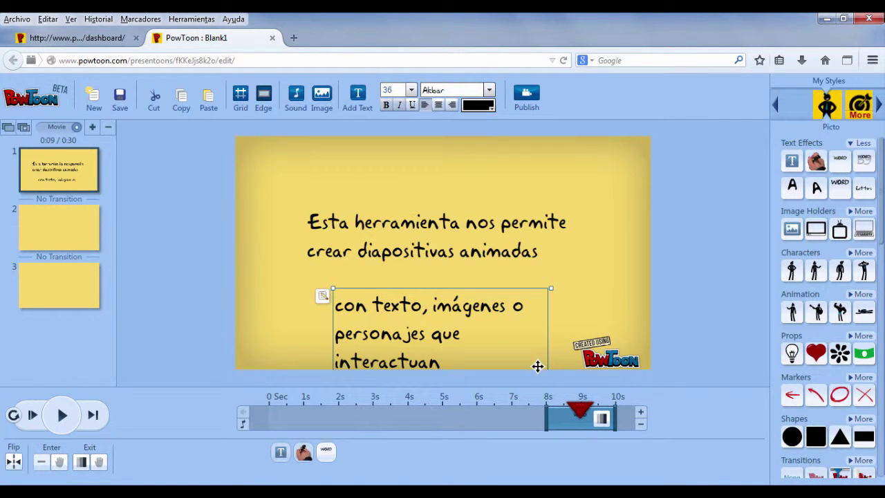
Align the words-appearing text directly under the hand-writing sentence and widen its box so it fits on two lines.
left_click_drag(406, 328, 378, 309)
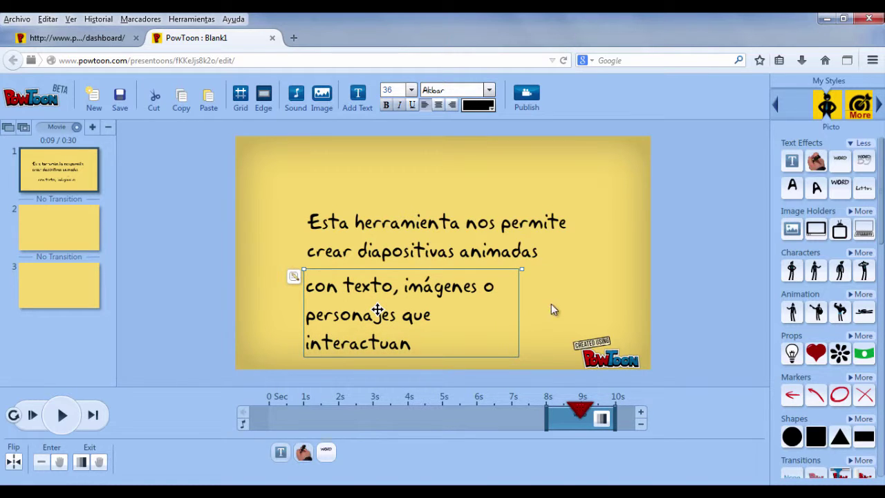
left_click_drag(521, 269, 575, 271)
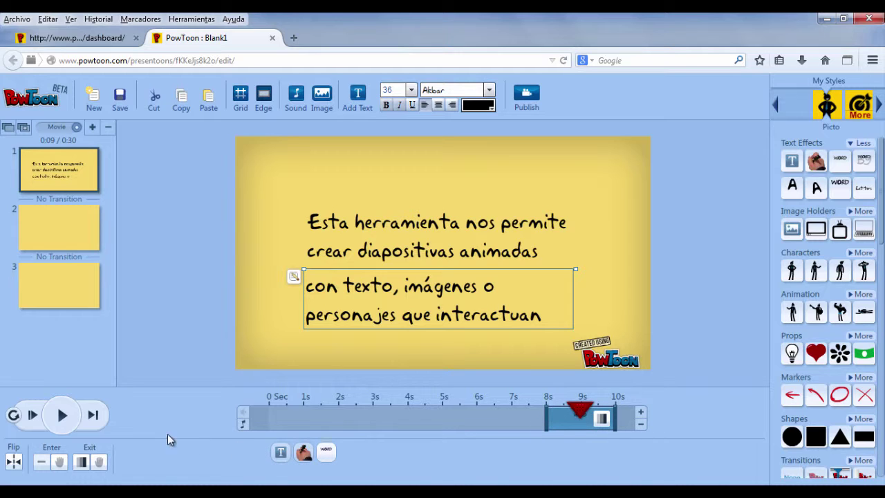
Rewind the slide to 0 s, deselect the text and play the current slide from the start.
left_click_drag(579, 412, 251, 419)
left_click(116, 433)
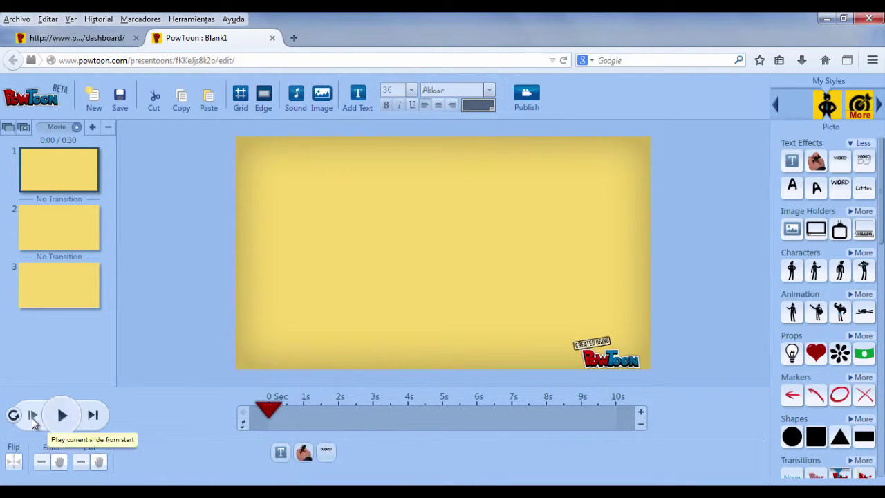
left_click(32, 417)
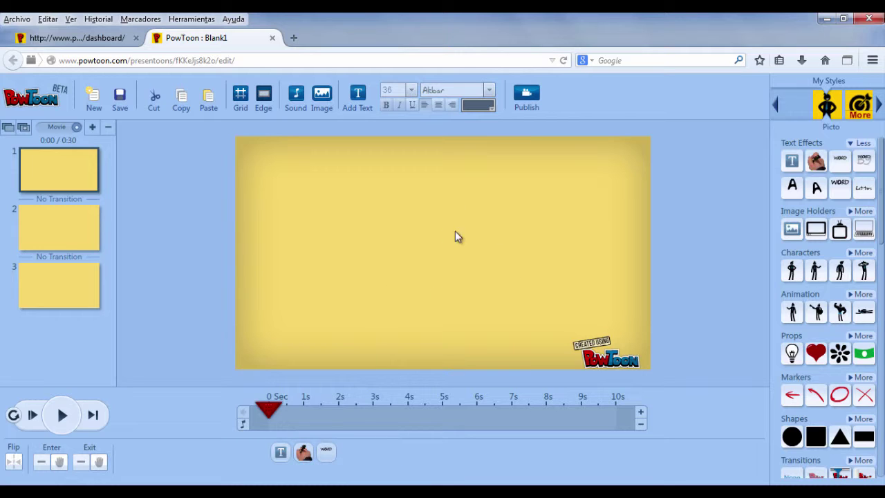
Extend the first slide's duration to 15 seconds.
left_click(640, 411)
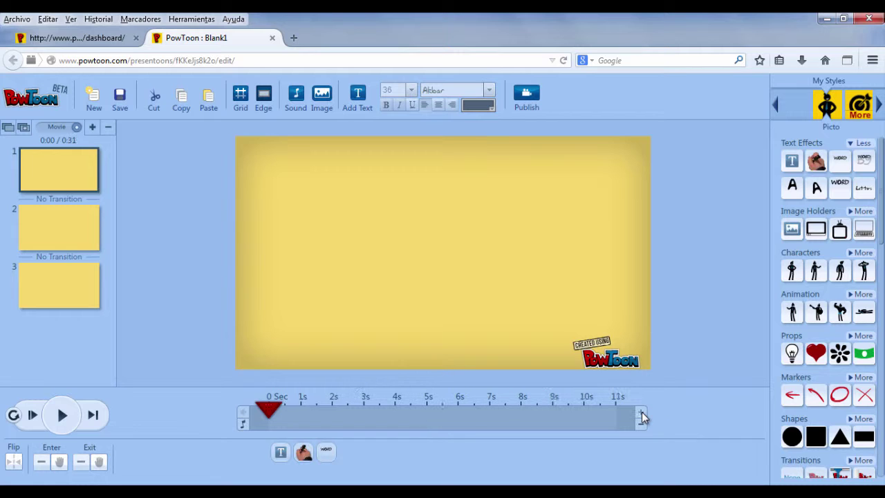
left_click(642, 414)
left_click(641, 412)
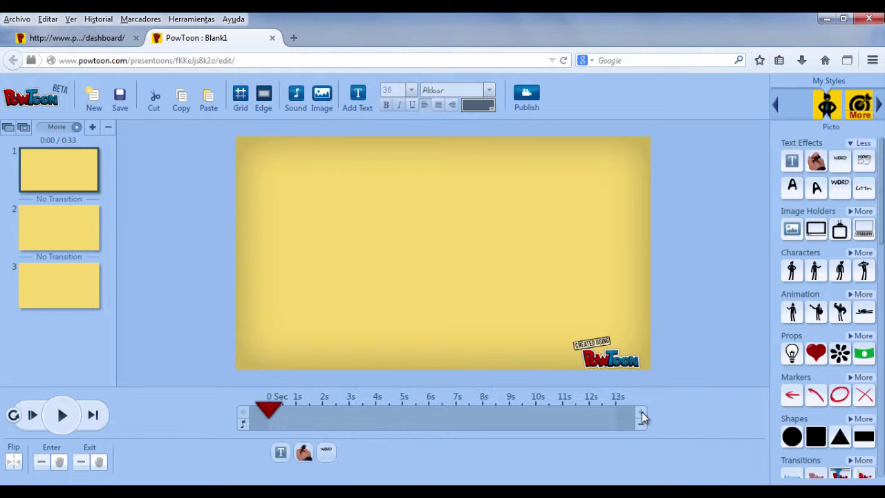
left_click(642, 413)
left_click(642, 413)
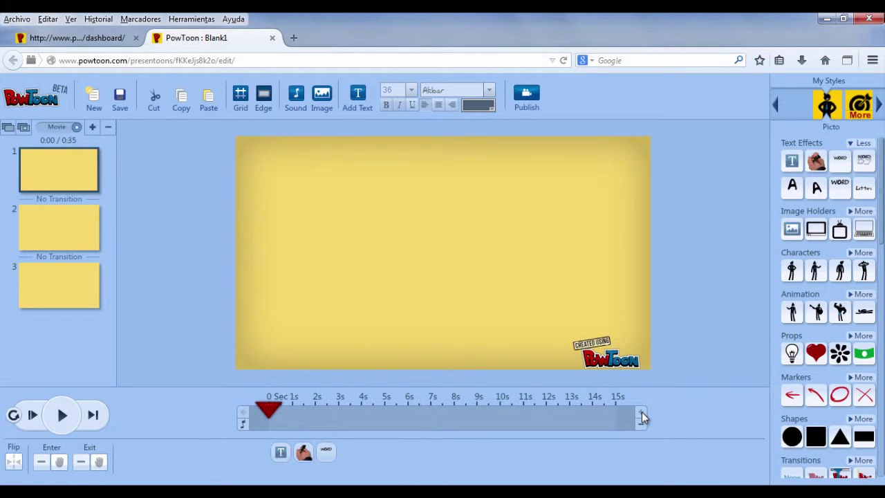
Set the title "Bienvenidos a PowToon" to start at 1 s and end at 14 s on the timeline.
left_click(281, 453)
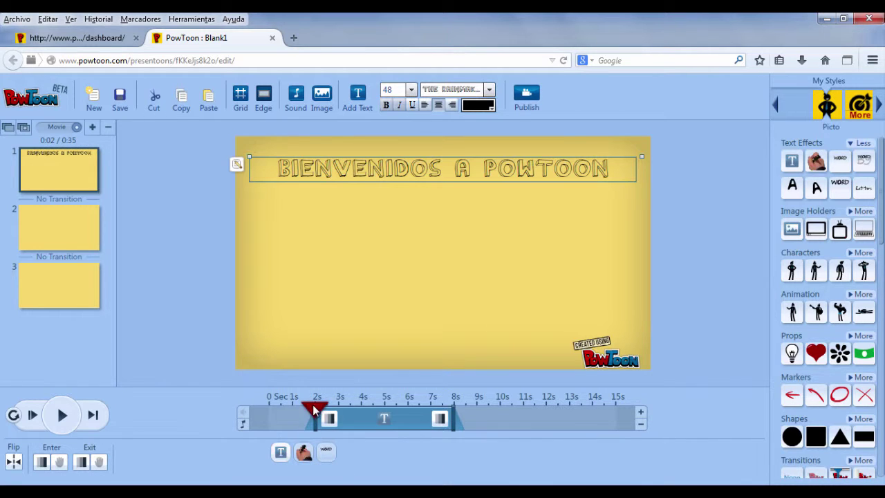
mouse_move(314, 410)
left_mouse_down()
mouse_move(294, 412)
mouse_move(313, 412)
left_mouse_up()
left_click_drag(316, 426, 293, 428)
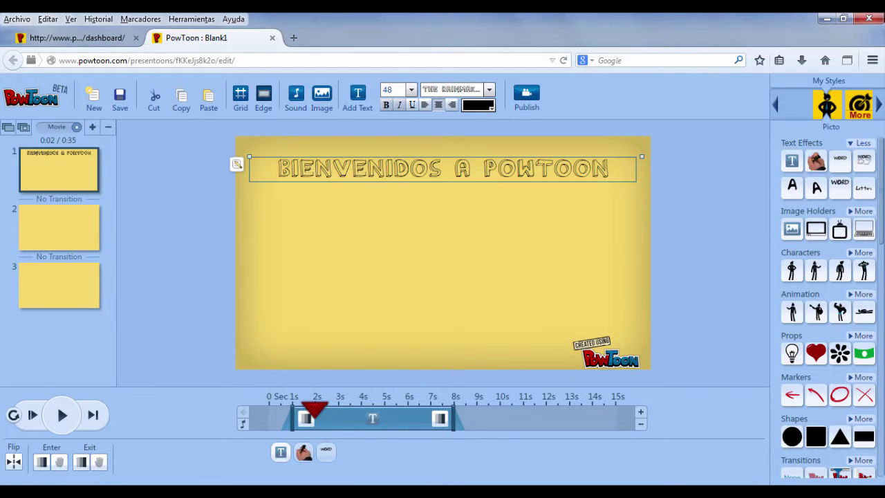
left_click_drag(453, 419, 593, 423)
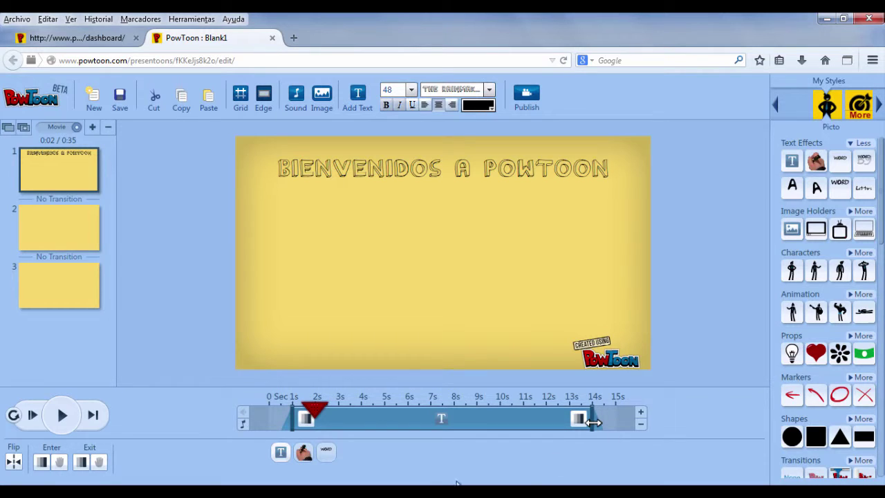
Set the hand-writing text to start at 3 s and end at 14 s, and move the playhead to 7 s.
left_click(303, 452)
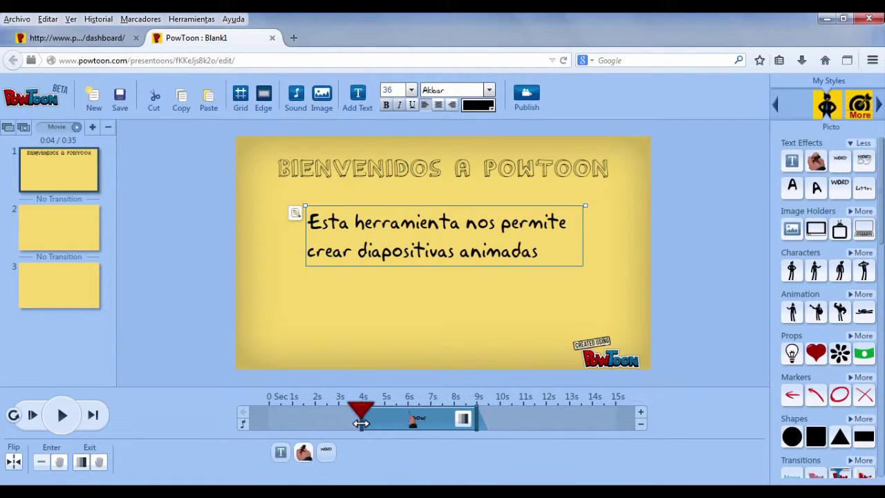
left_click_drag(361, 425, 337, 425)
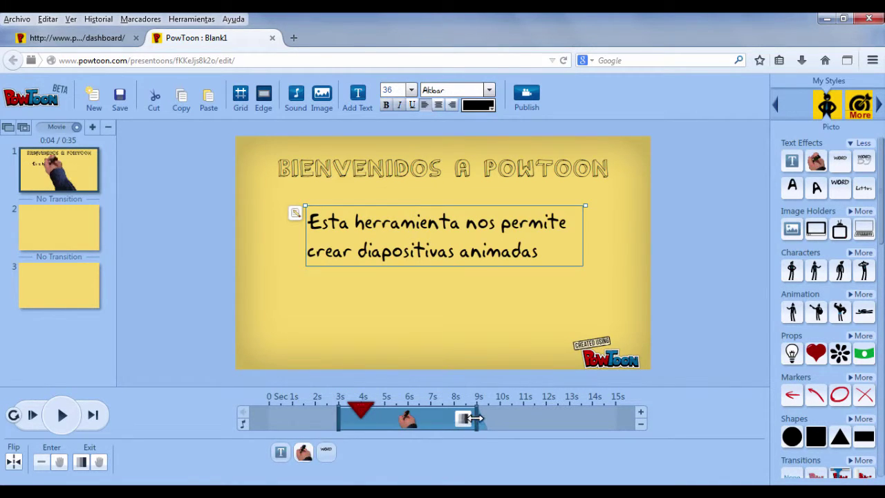
left_click_drag(476, 418, 588, 424)
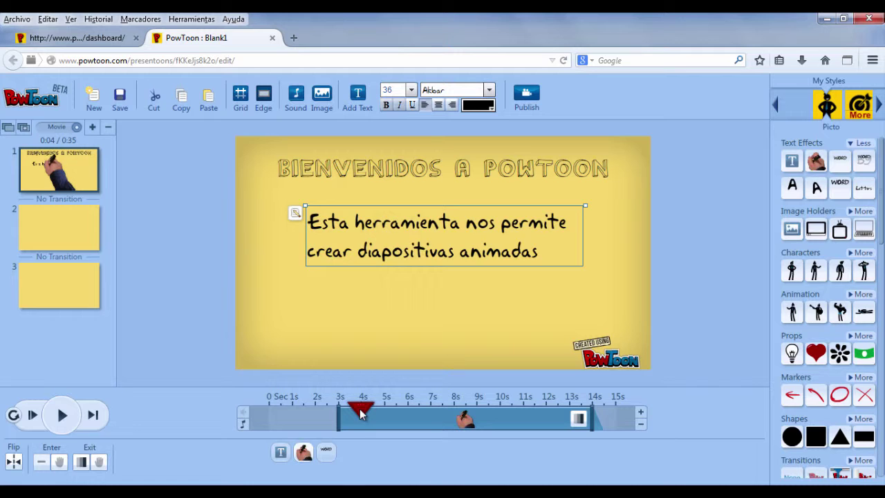
mouse_move(361, 413)
left_mouse_down()
mouse_move(449, 411)
mouse_move(432, 413)
left_mouse_up()
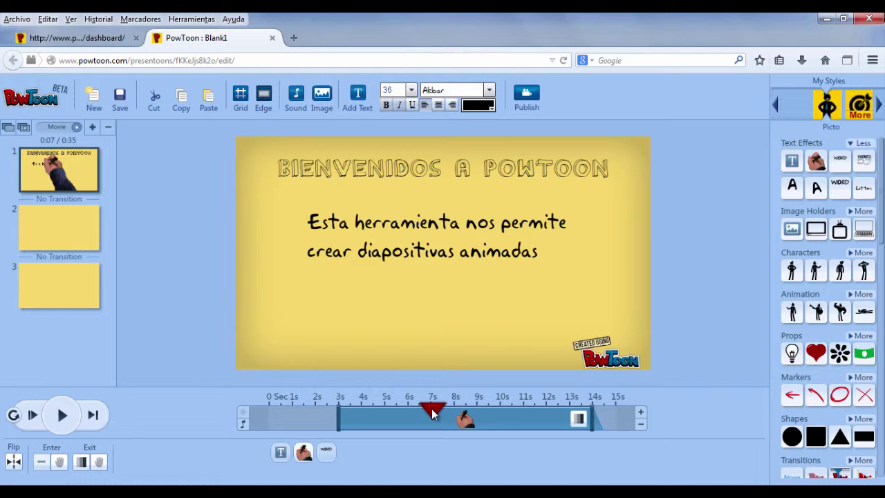
left_click(432, 413)
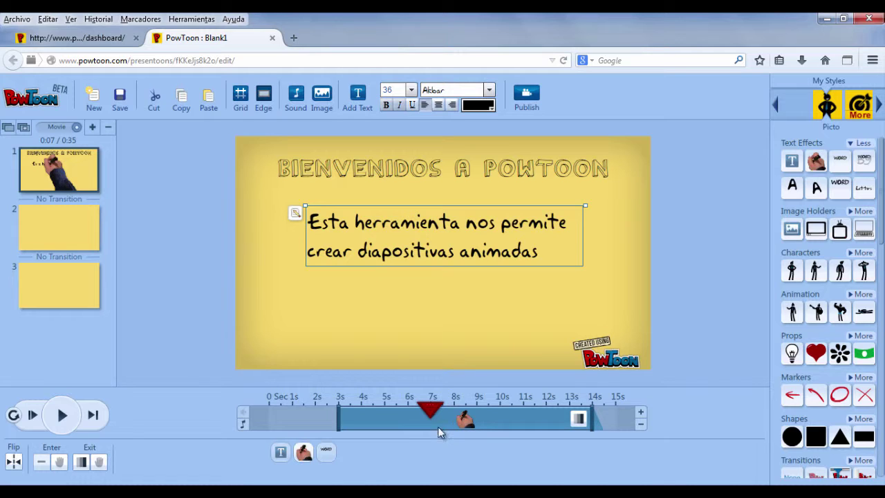
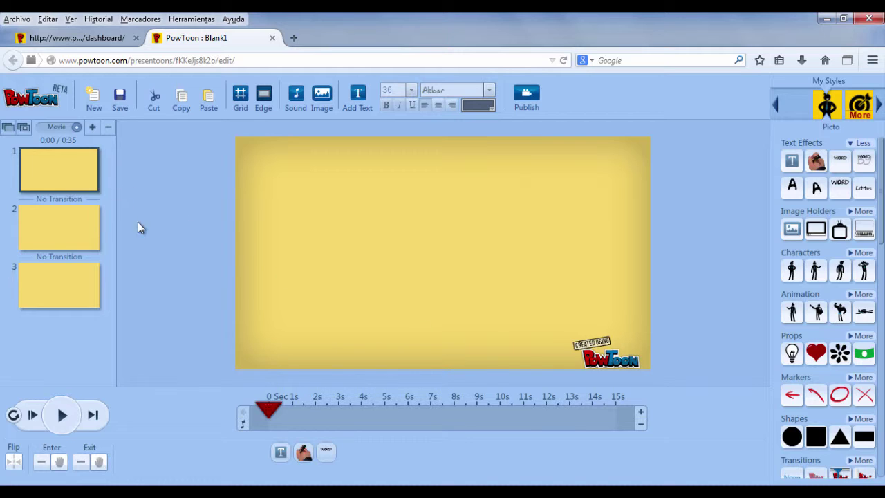
Extend the first slide's duration to 20 seconds.
left_click(641, 414)
left_click(641, 413)
left_click(641, 413)
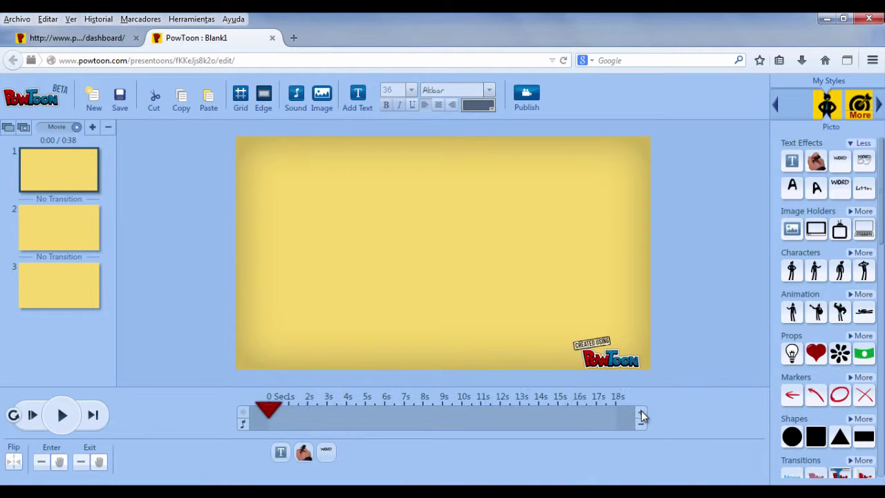
left_click(641, 412)
left_click(641, 412)
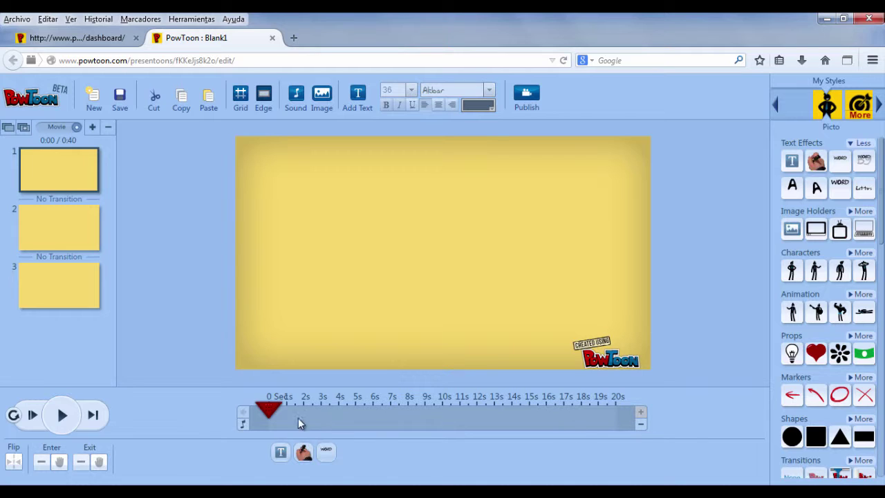
Move the playhead to 15 s and add a Letters Appearing text effect to the slide there.
left_click_drag(341, 409, 531, 405)
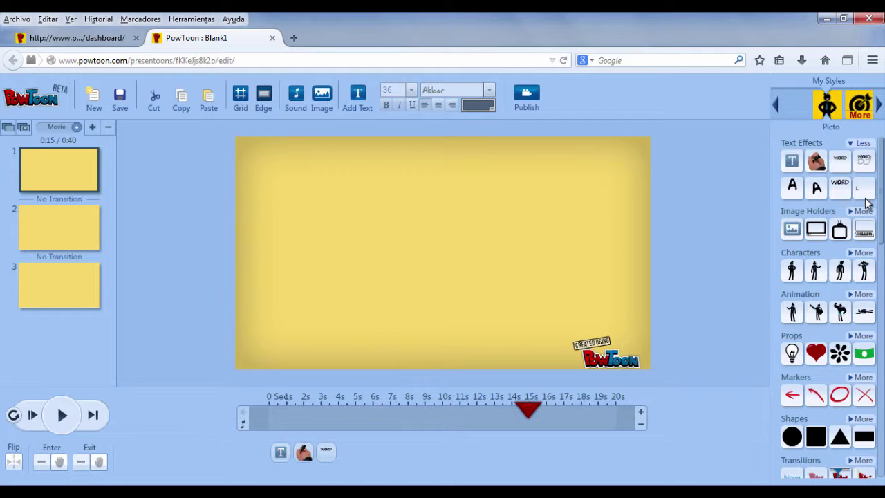
mouse_move(865, 197)
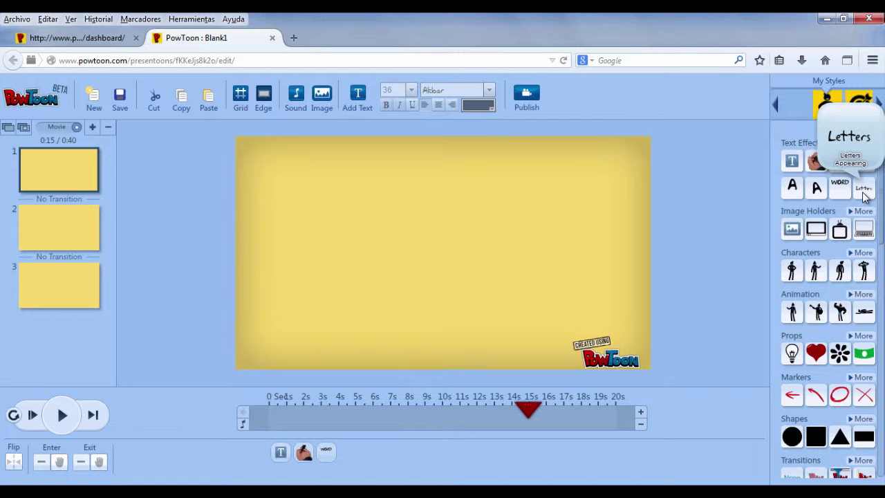
left_click_drag(864, 198, 547, 265)
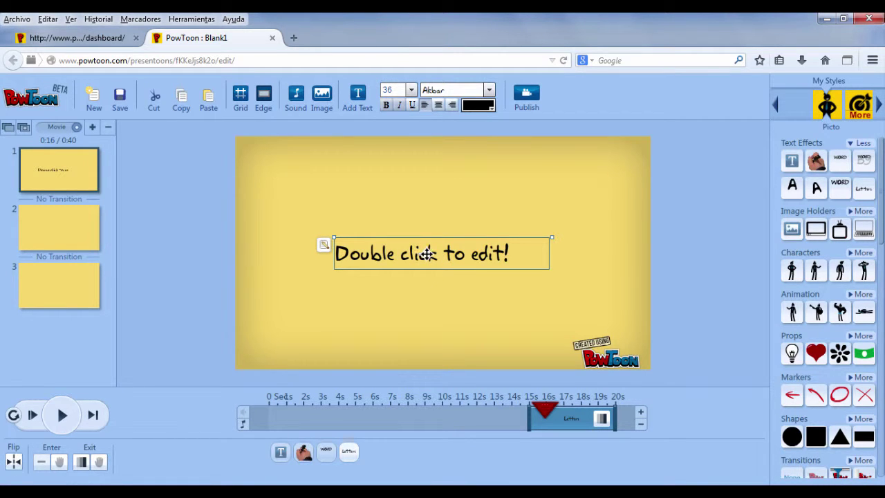
Replace the Letters Appearing placeholder text with "Y nos permite crear videos o presentaciones con diapositivas para nuestros estudiantes".
double_click(427, 253)
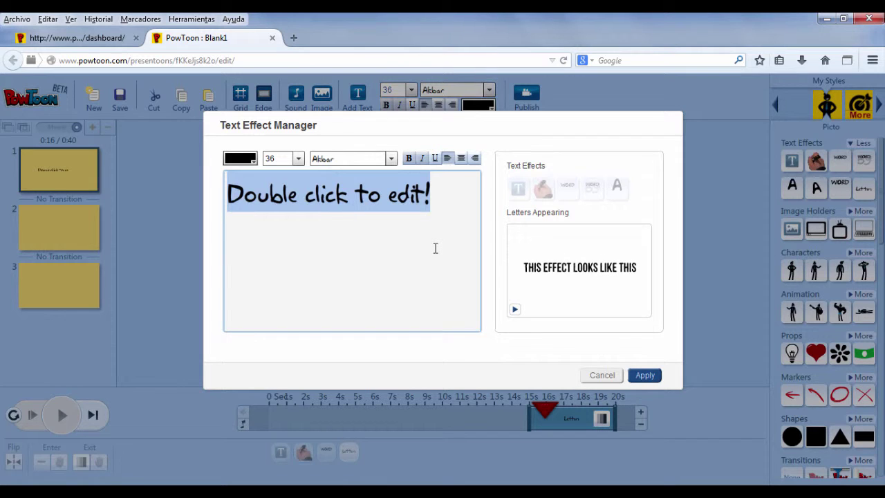
key("BackSpace")
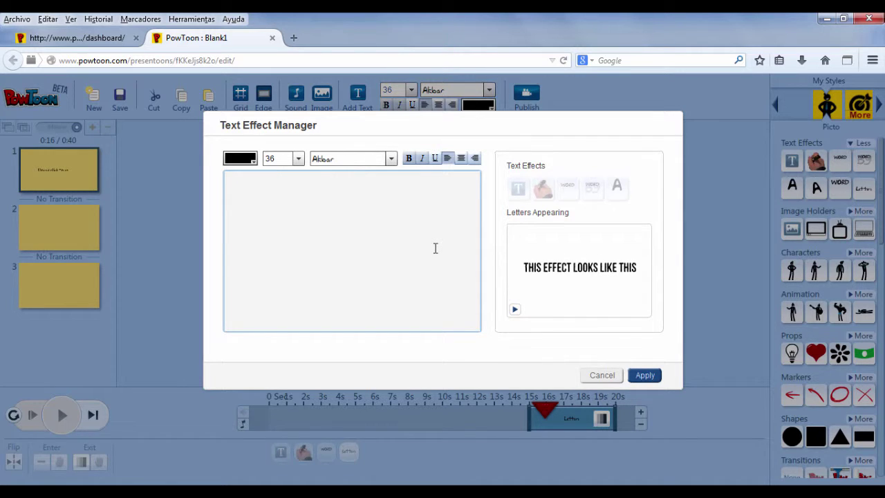
type("Yno")
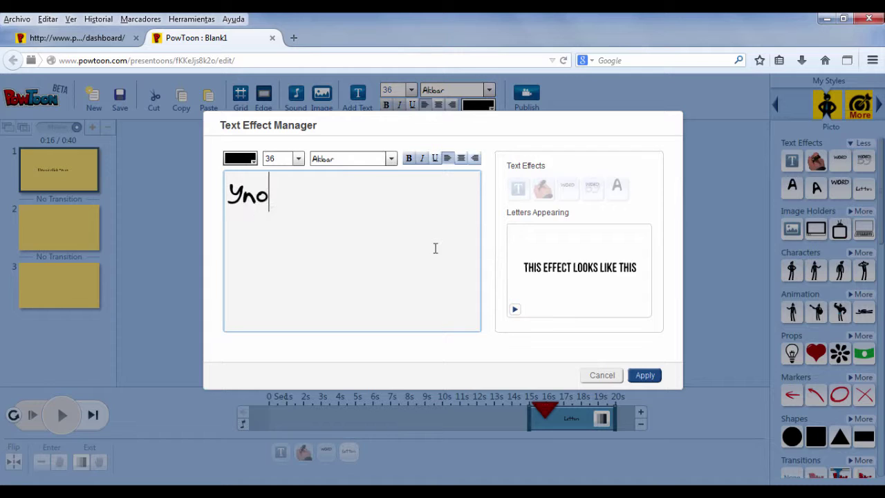
type("s permite")
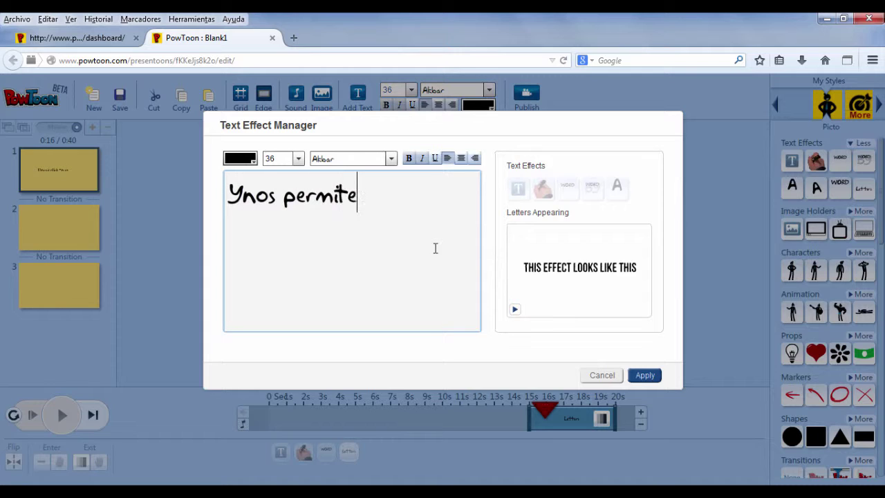
type(" crear v")
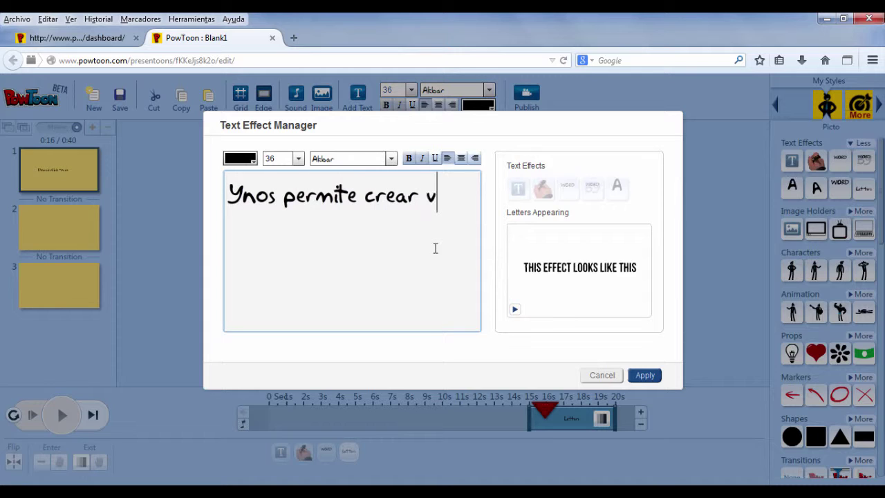
type("ideos o")
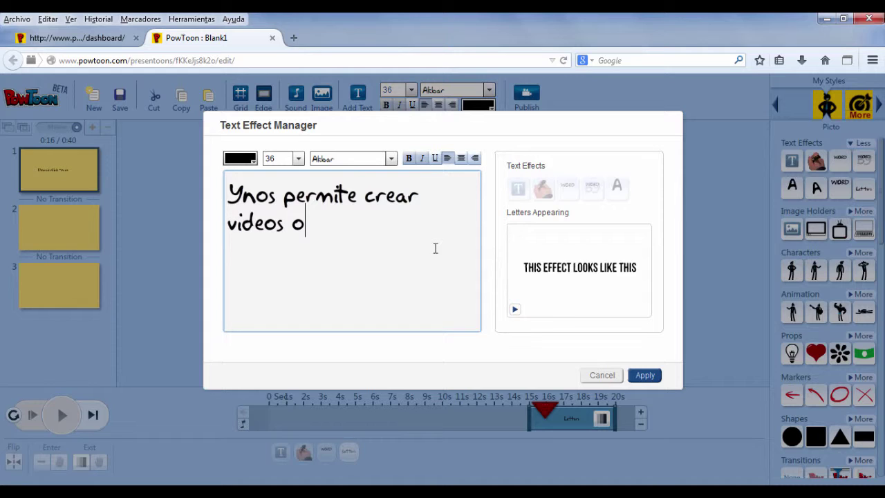
type(" prese")
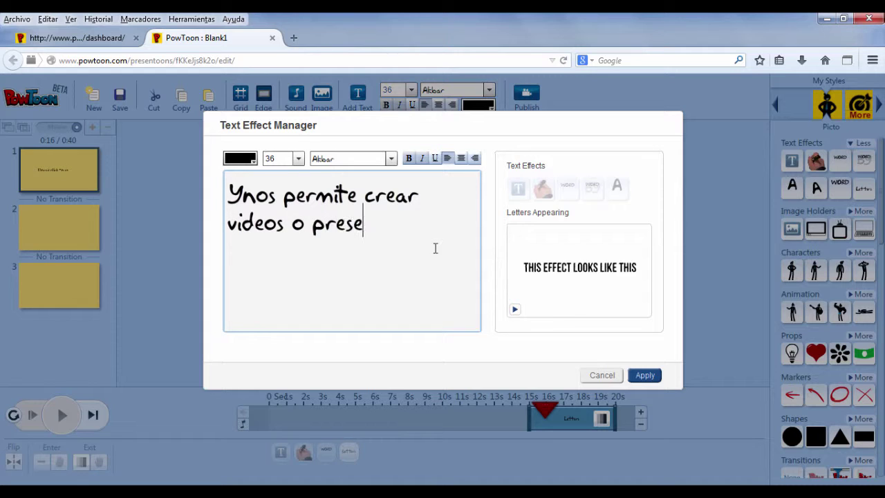
type("ntaciones con diap")
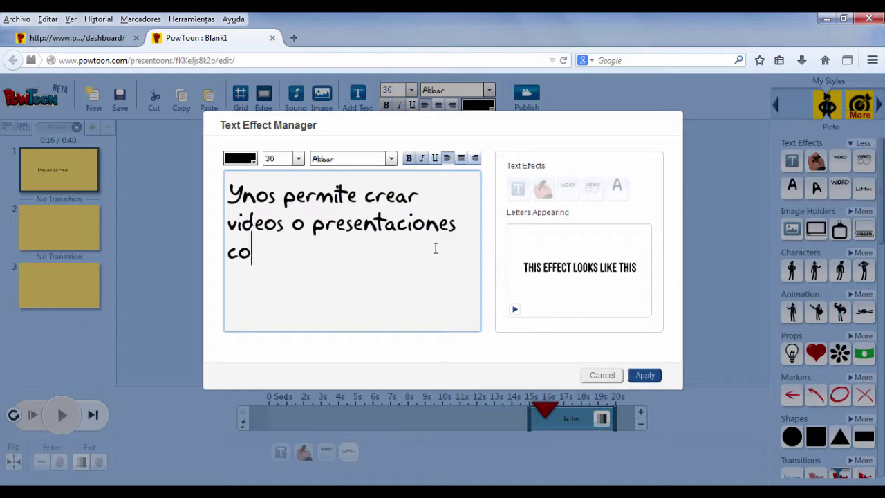
type("osit")
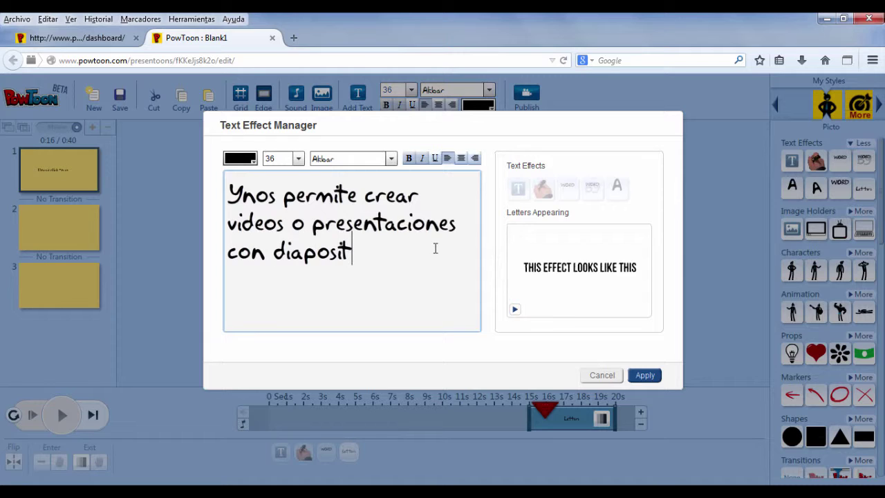
type("ivas para ")
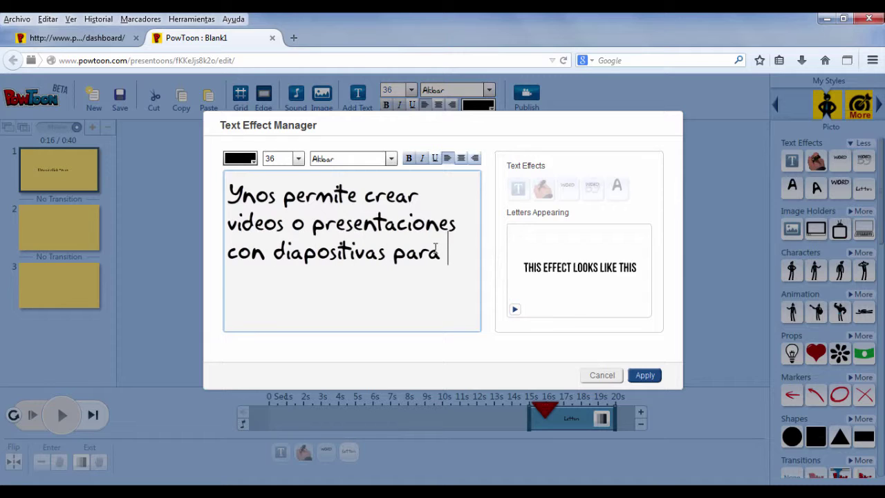
type("nuestros estud")
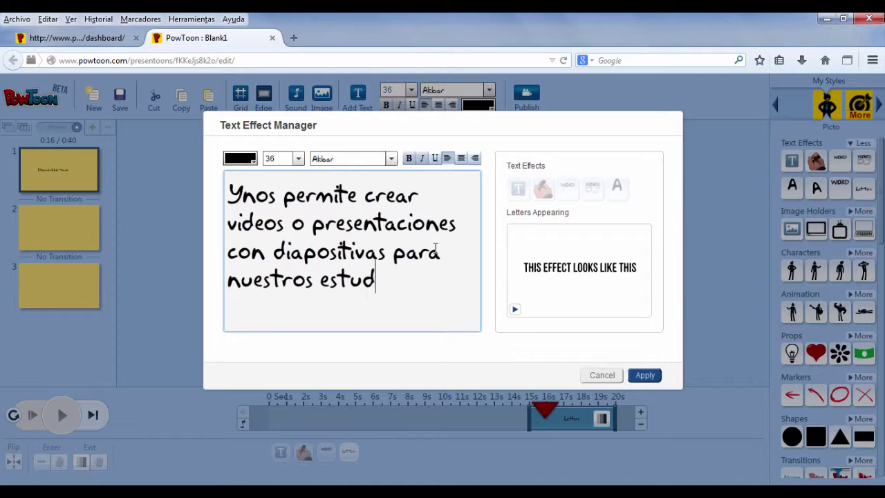
type("iantes")
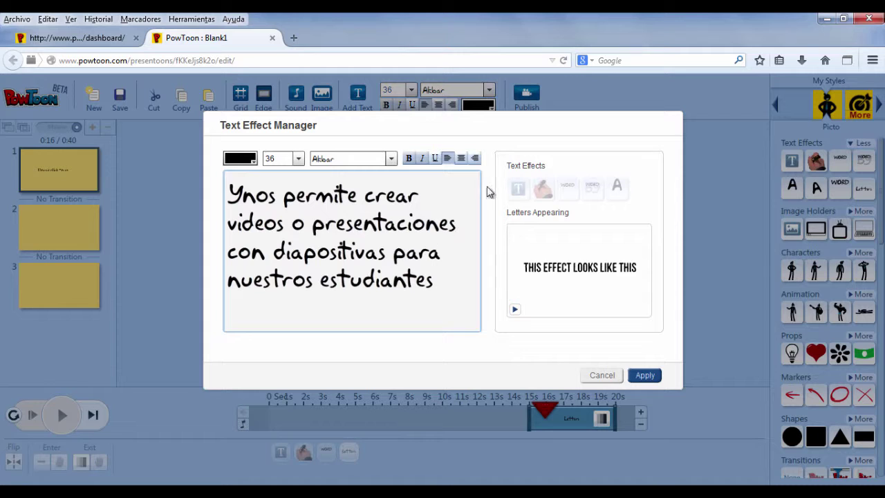
left_click(243, 195)
End the sentence with a period, add "Adelante, integremos nuevos recursos a nuestra práctica docente" below a blank line, and apply the text.
left_click(440, 278)
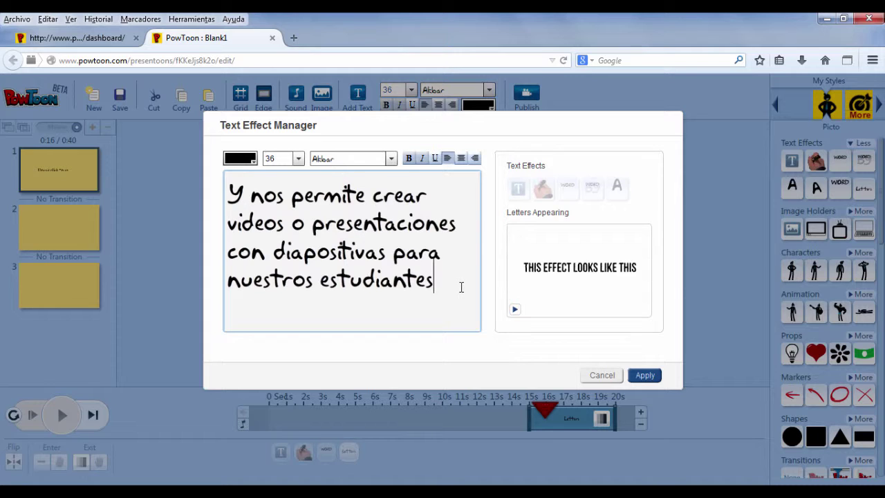
type(".")
key("Return")
key("Return")
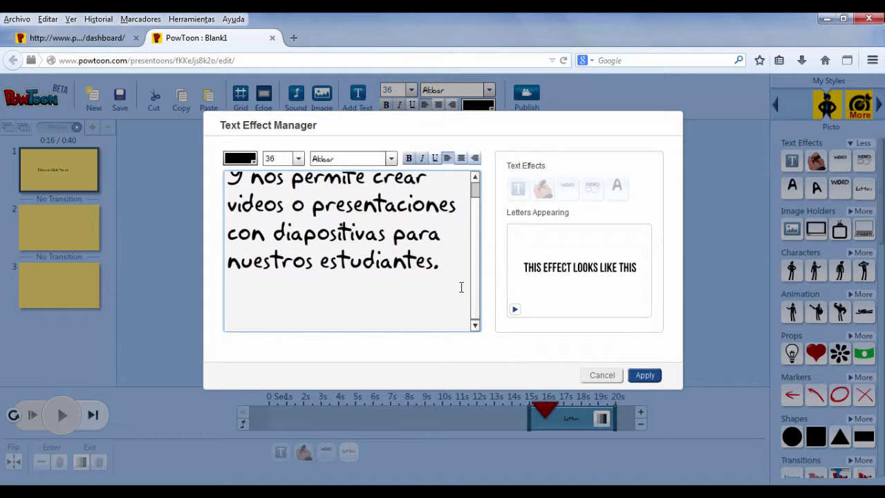
type("Adelante")
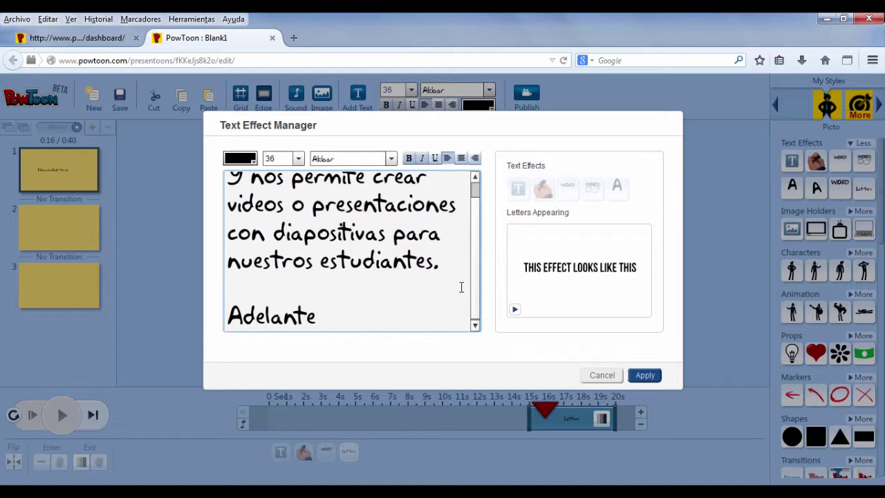
type(", integrem")
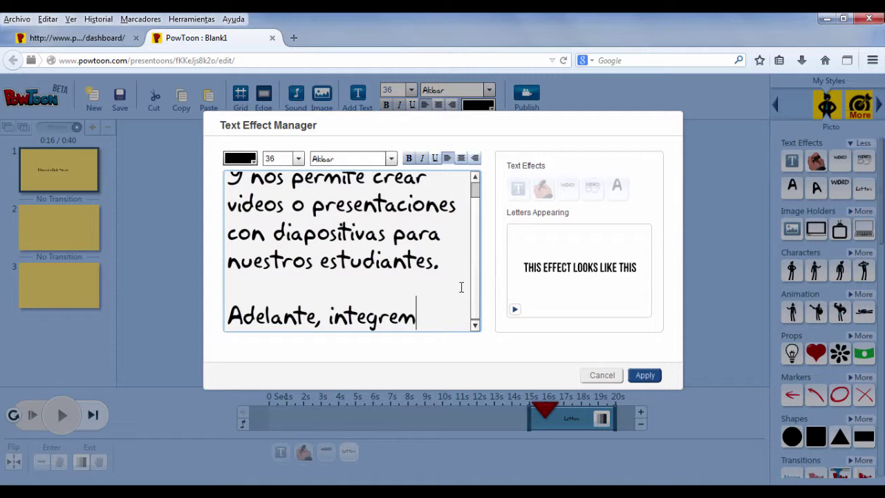
type("os nuev")
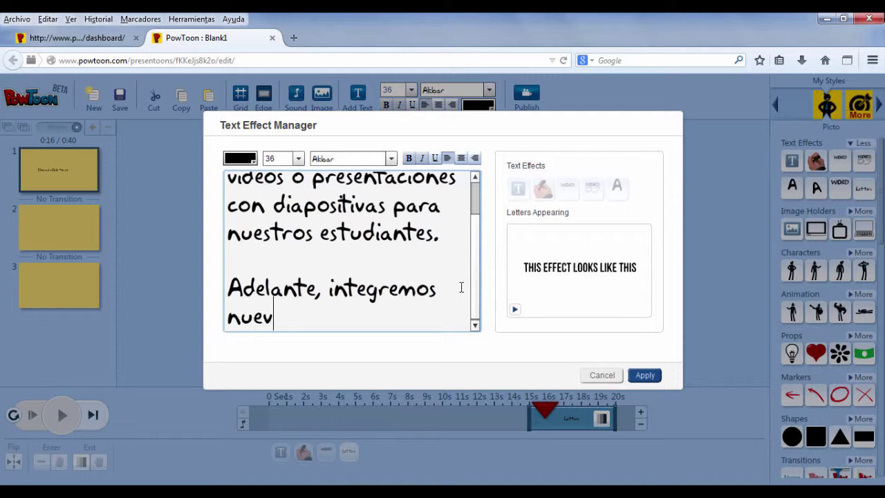
type("os recursos")
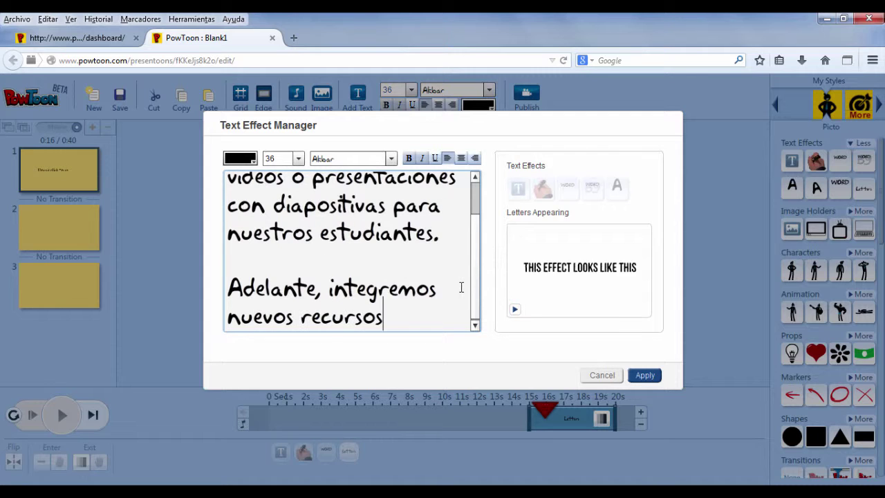
type(" a nuestra pa")
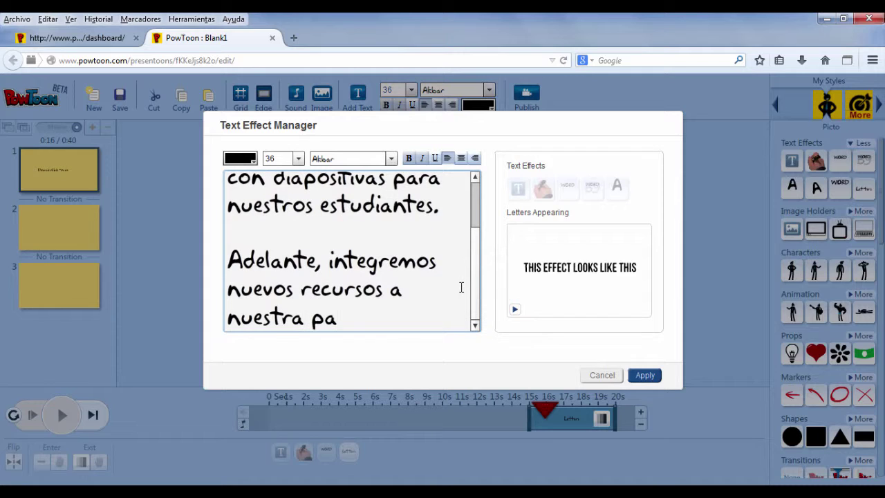
key("BackSpace")
type("ráct")
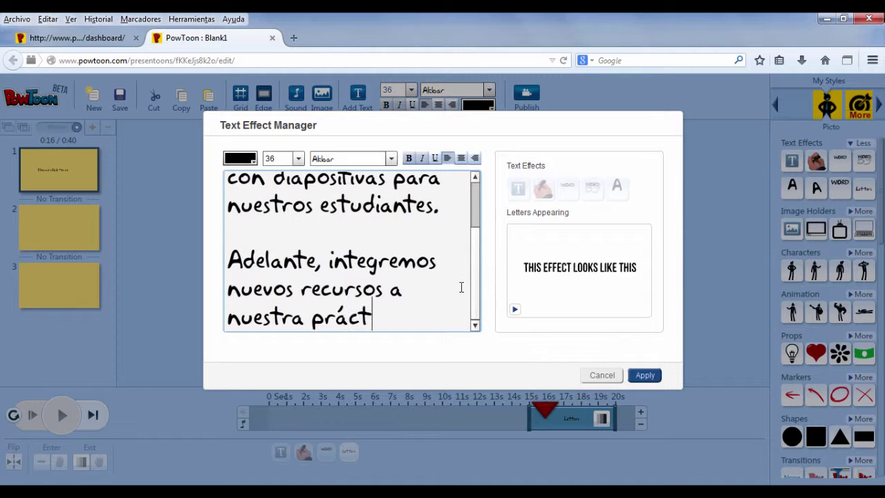
type("ica doce")
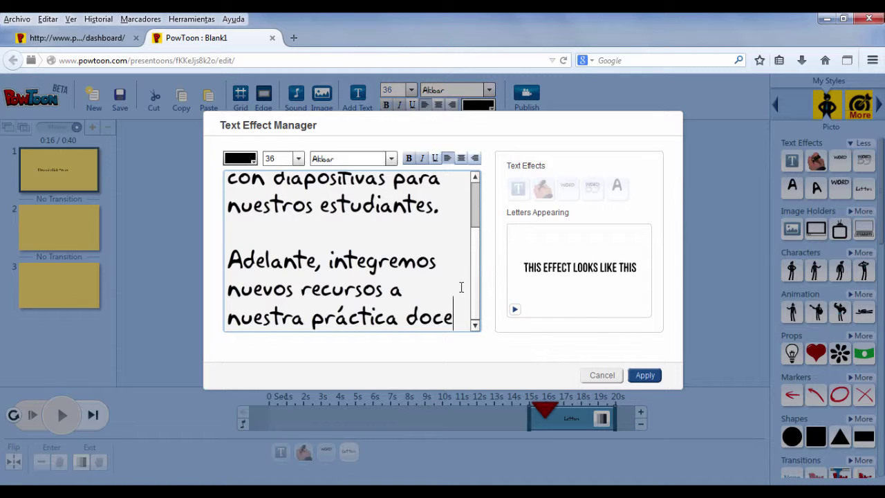
type("nte")
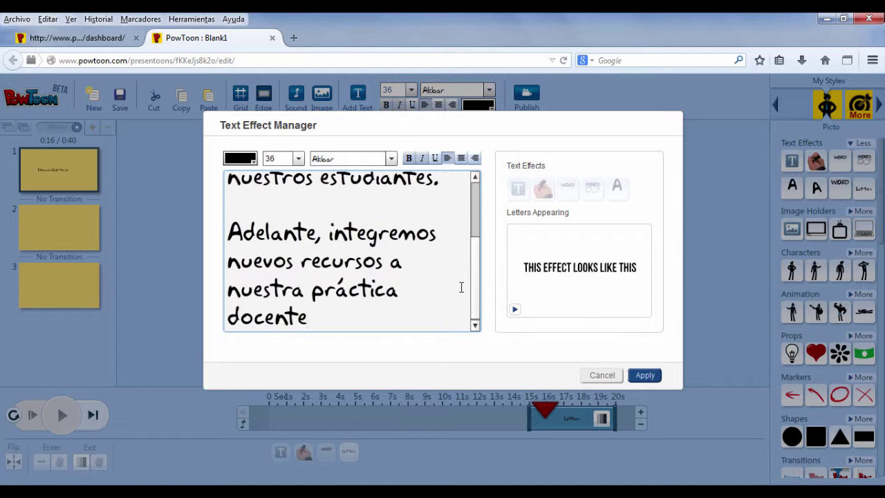
left_click(645, 380)
left_click(645, 379)
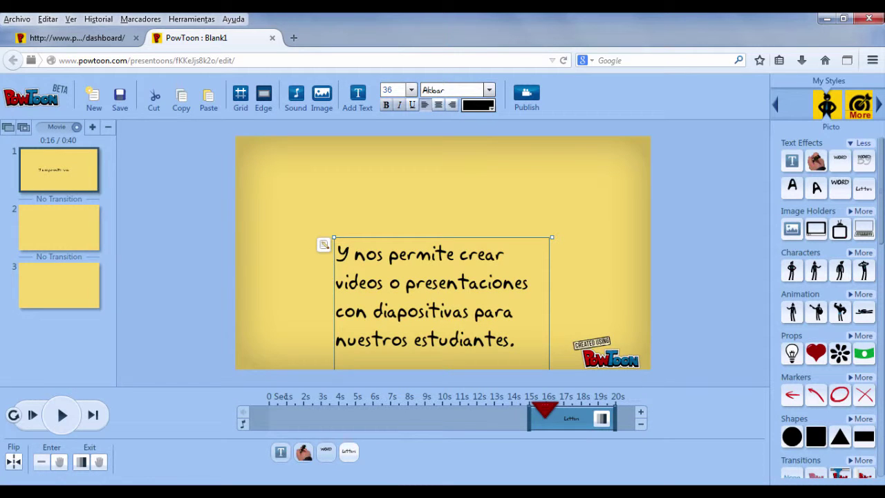
Widen and reposition the two-paragraph text box so it fits within the slide, and center its text.
left_click_drag(457, 324, 431, 225)
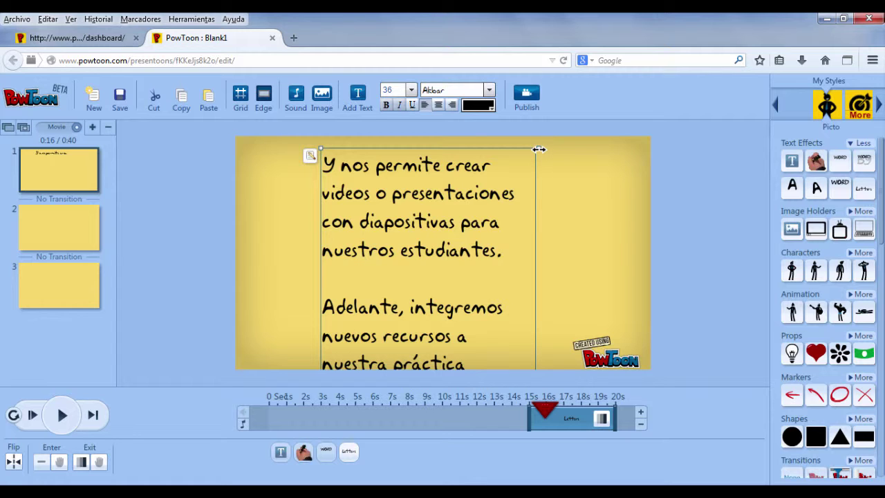
left_click_drag(538, 149, 663, 169)
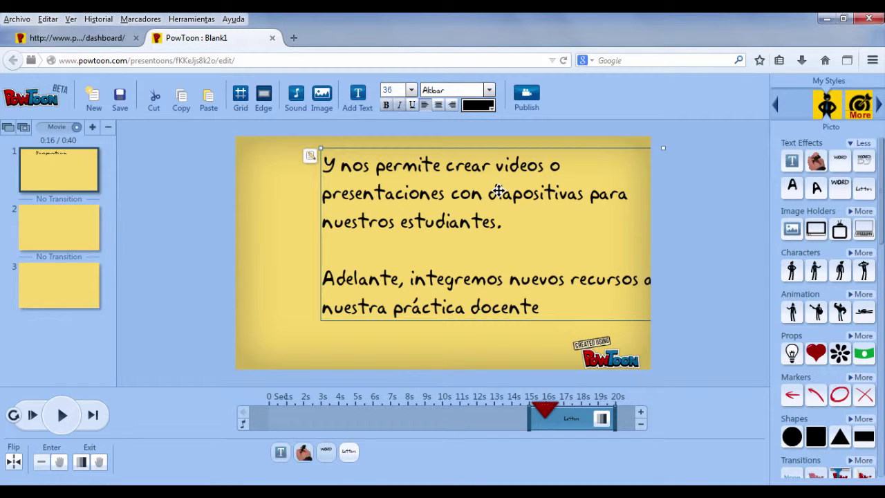
left_click_drag(497, 190, 456, 208)
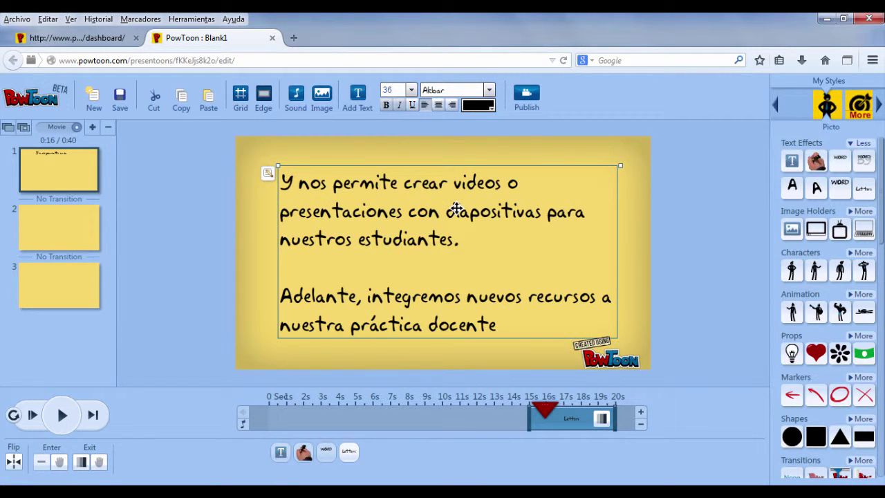
left_click(438, 106)
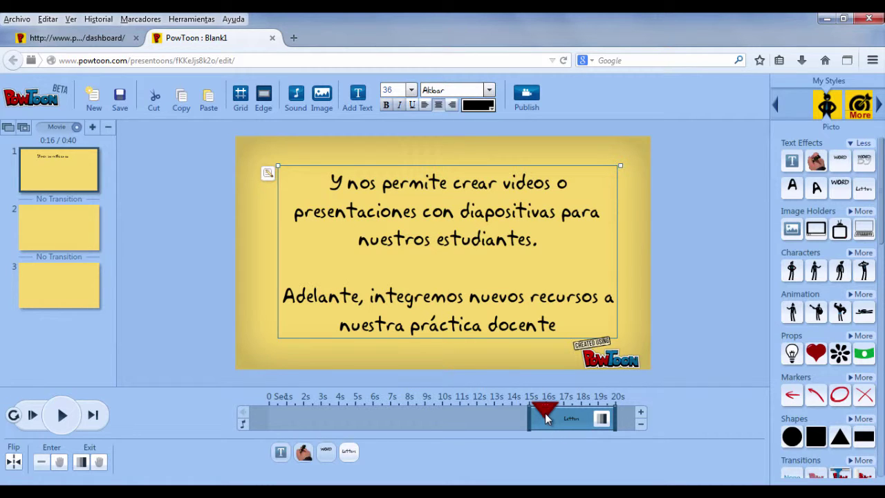
Return the playhead to 0 s and preview the first slide from the beginning.
left_click_drag(544, 410, 239, 415)
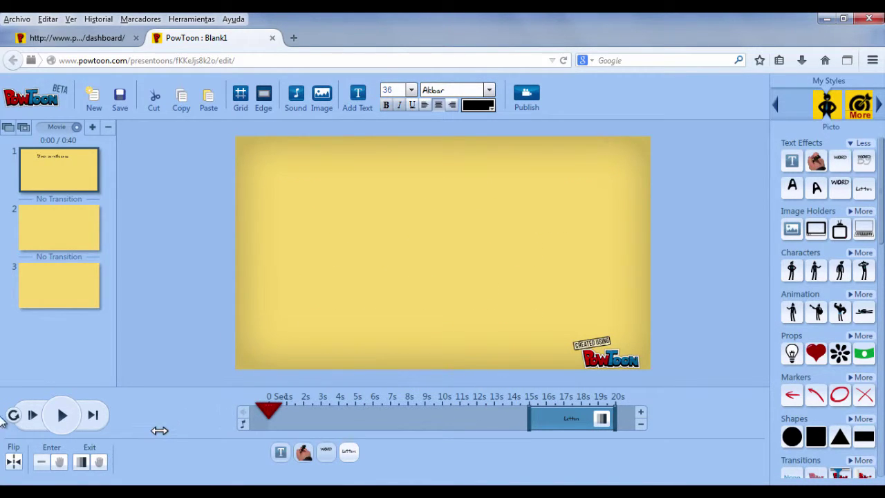
left_click(32, 417)
left_click(33, 418)
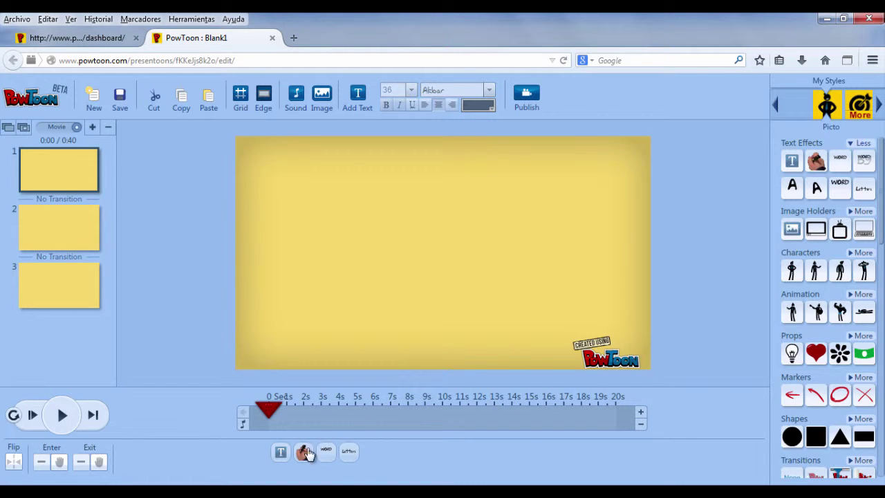
Show the letters-appearing text at 15 s and check its context commands without applying any.
left_click(349, 453)
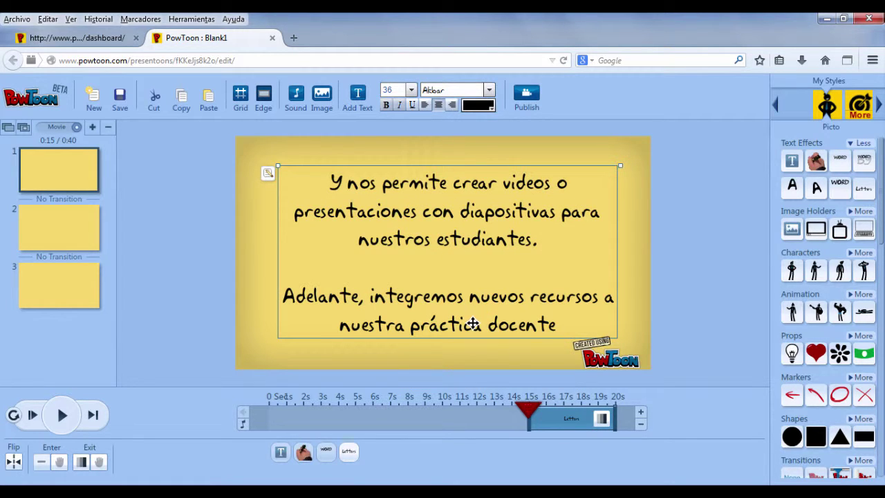
right_click(442, 215)
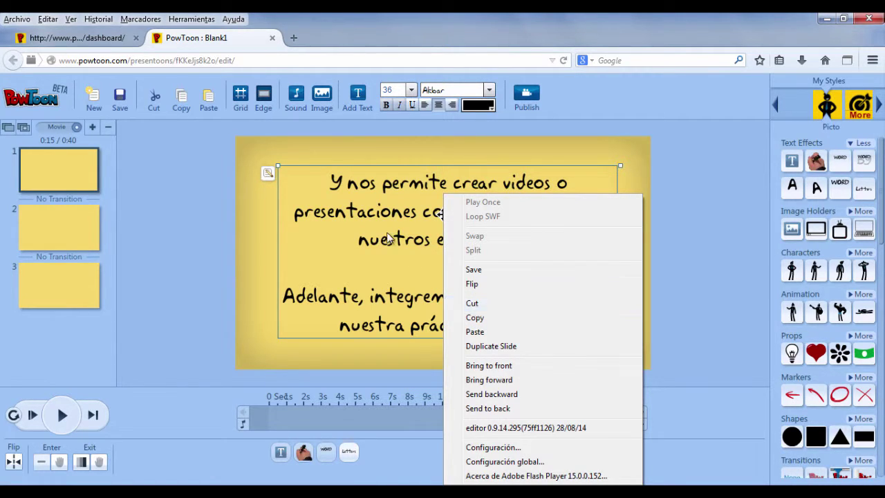
left_click(336, 146)
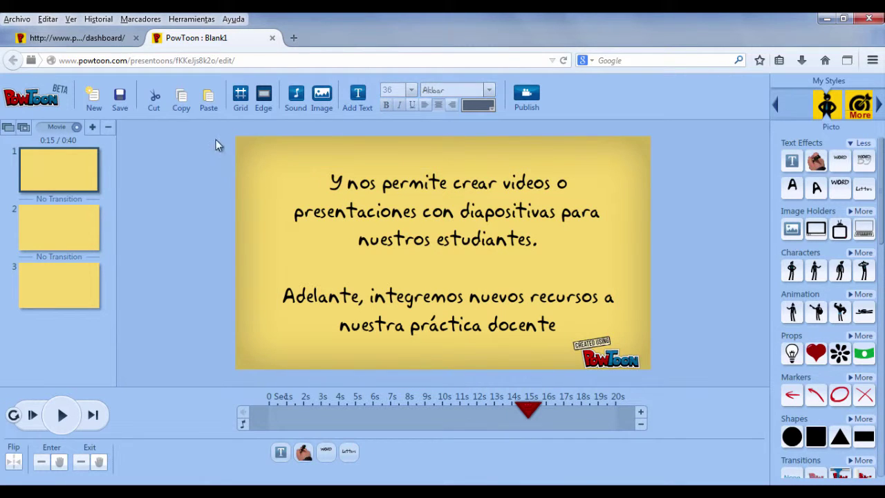